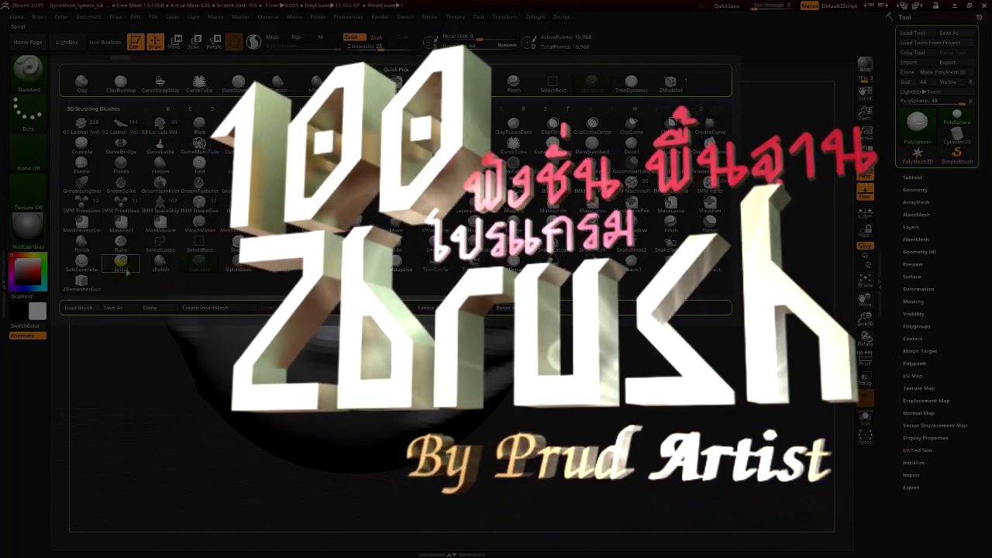
Step: Select the Spiral brush from the Brush palette
click(121, 262)
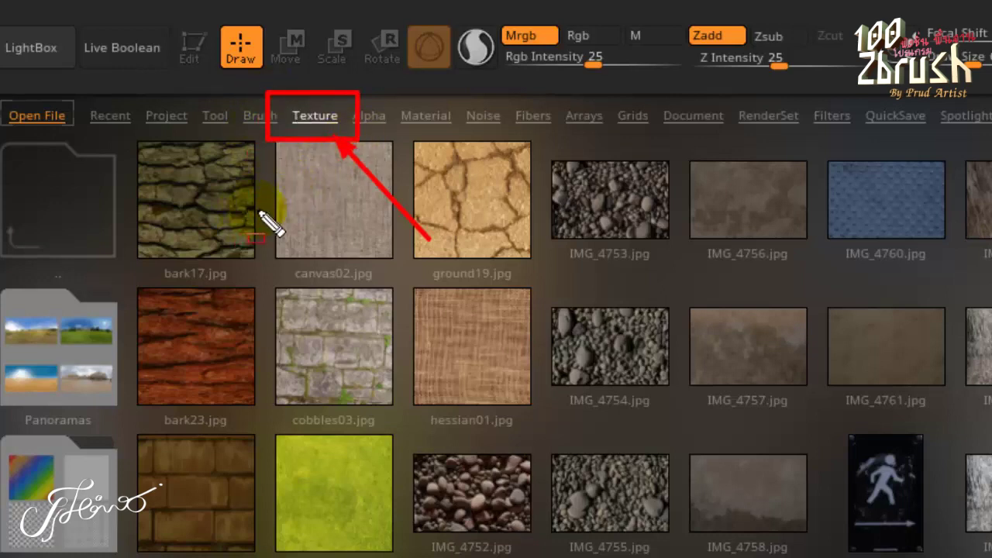
click(327, 116)
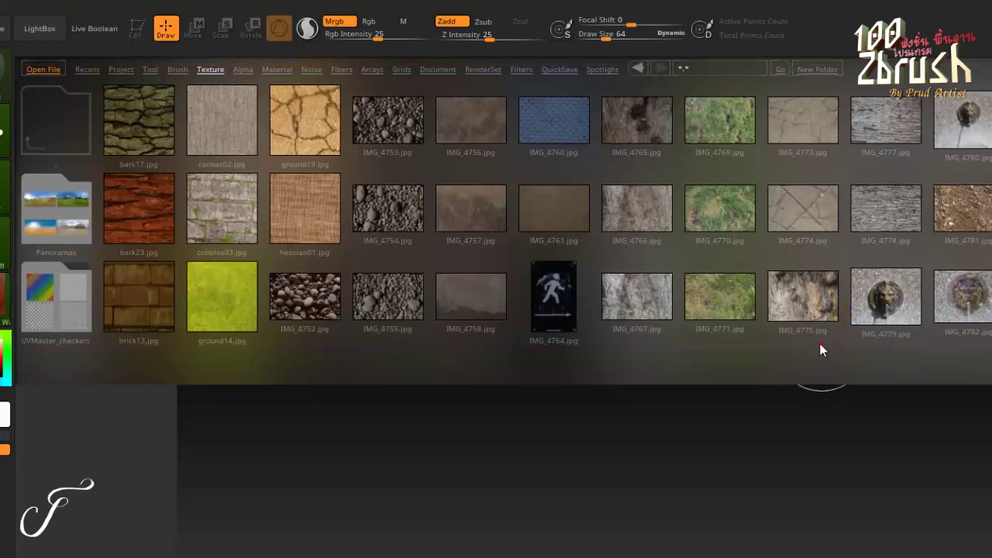
drag(824, 350, 602, 332)
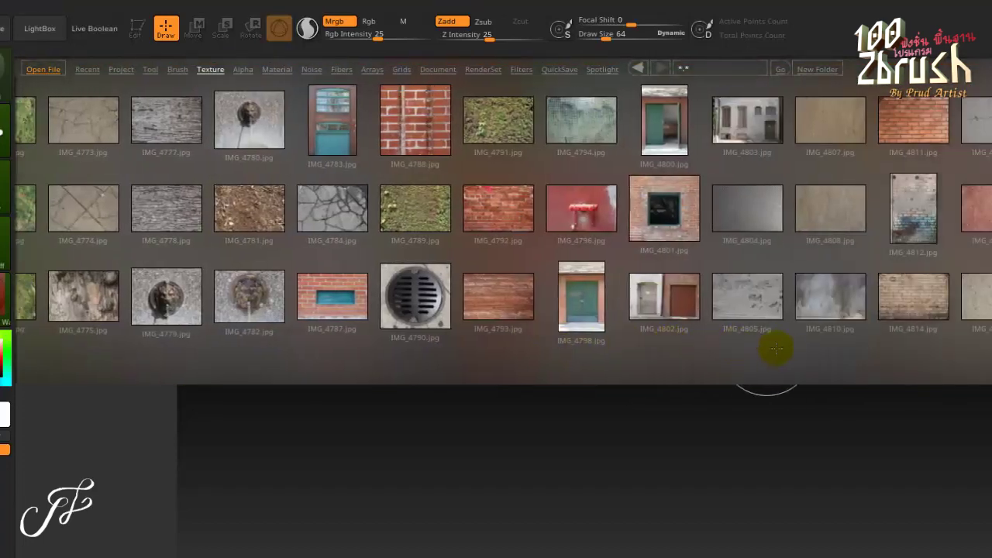
drag(775, 348, 603, 350)
drag(764, 355, 598, 343)
drag(717, 345, 618, 343)
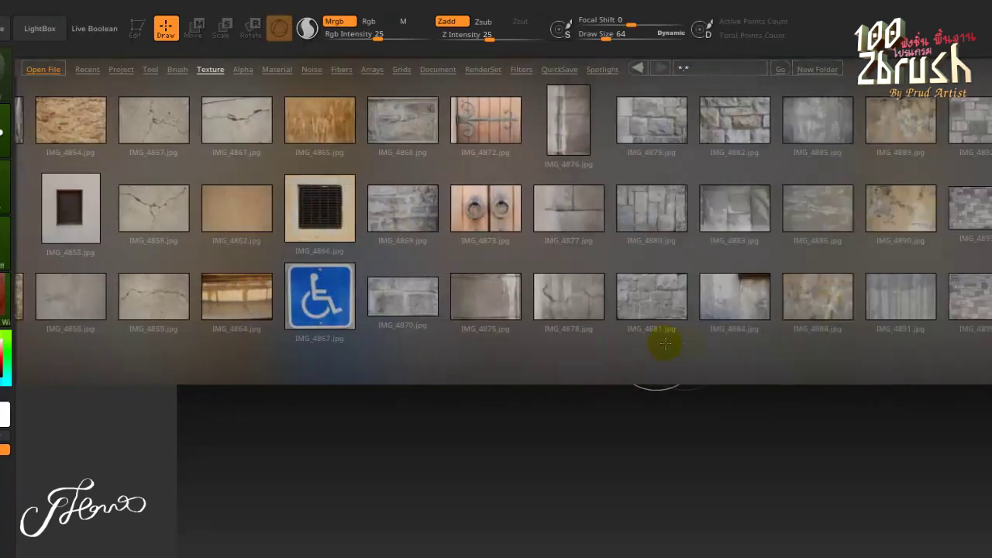
mouse_move(749, 348)
mouse_down()
mouse_move(598, 348)
mouse_move(623, 349)
mouse_up()
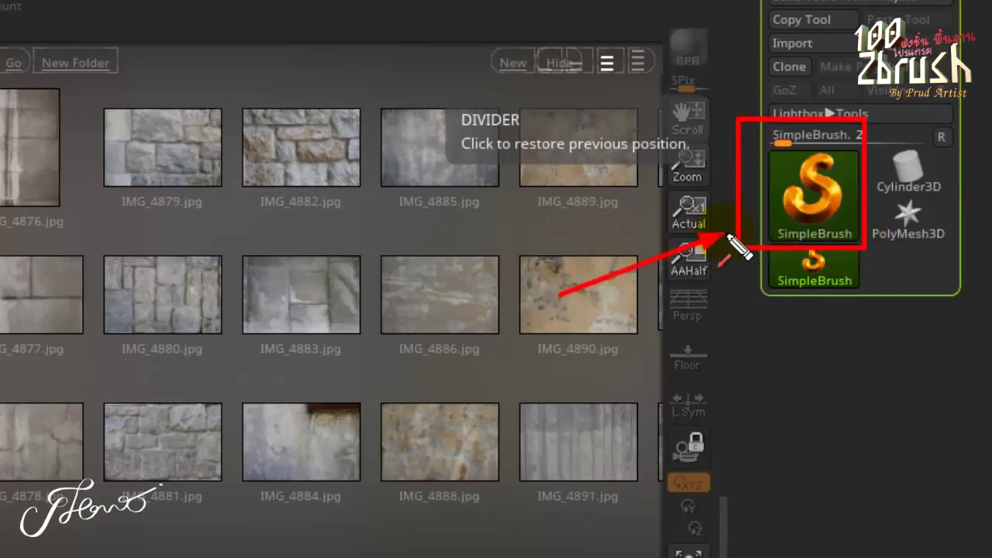
Step: Make Cube3D the current tool and close LightBox to show the empty canvas
click(802, 210)
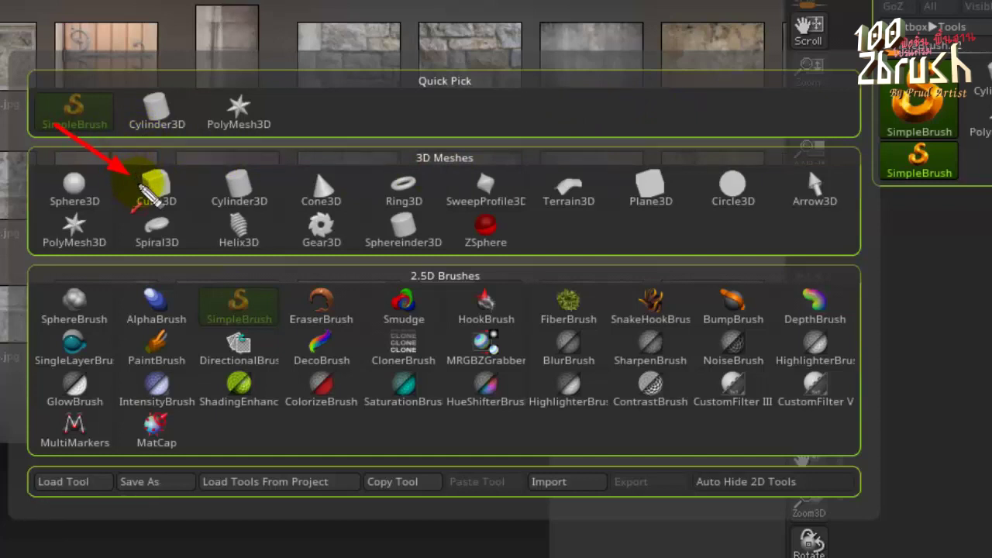
click(178, 194)
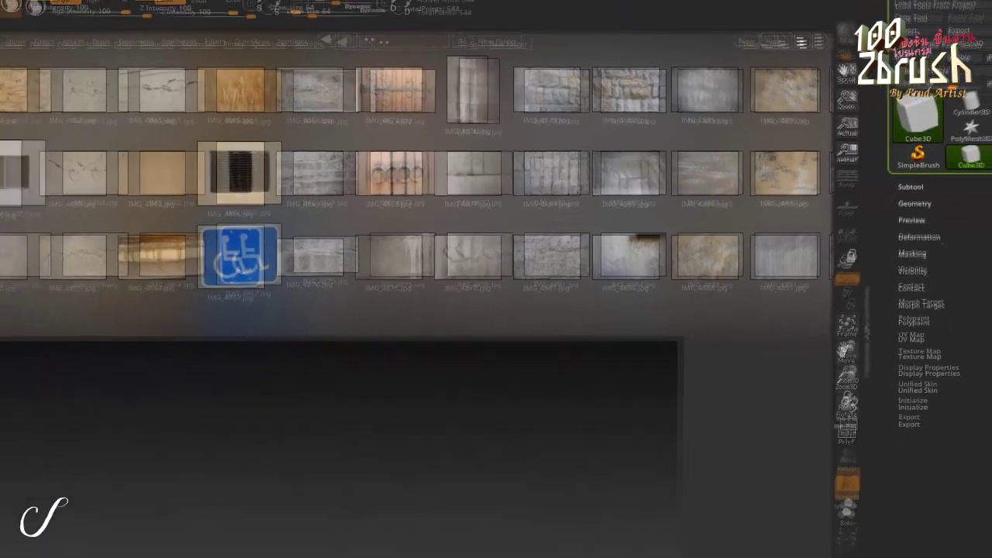
click(66, 42)
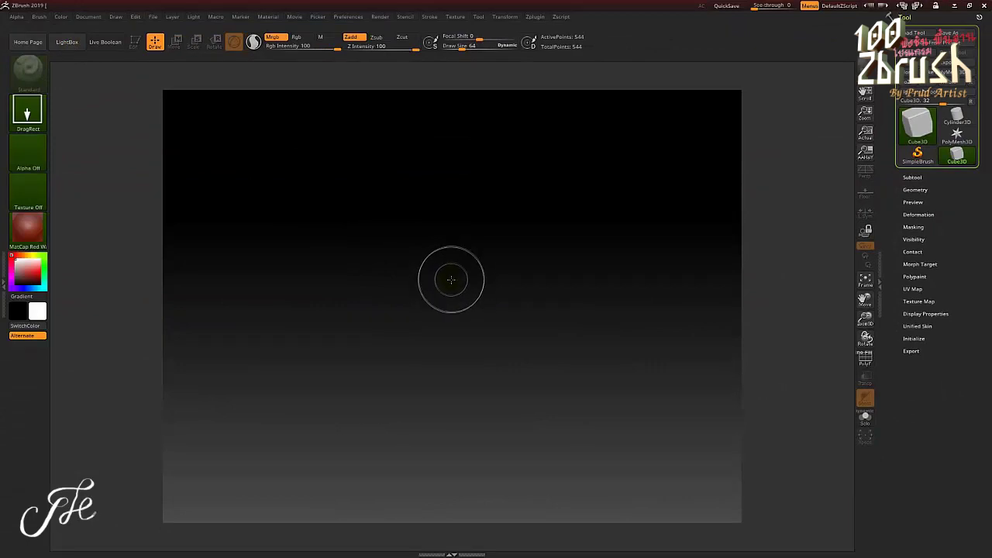
Step: Drag the Cube3D onto the middle of the canvas and enter Edit mode
mouse_move(398, 227)
mouse_down()
mouse_move(505, 317)
mouse_move(489, 284)
mouse_up()
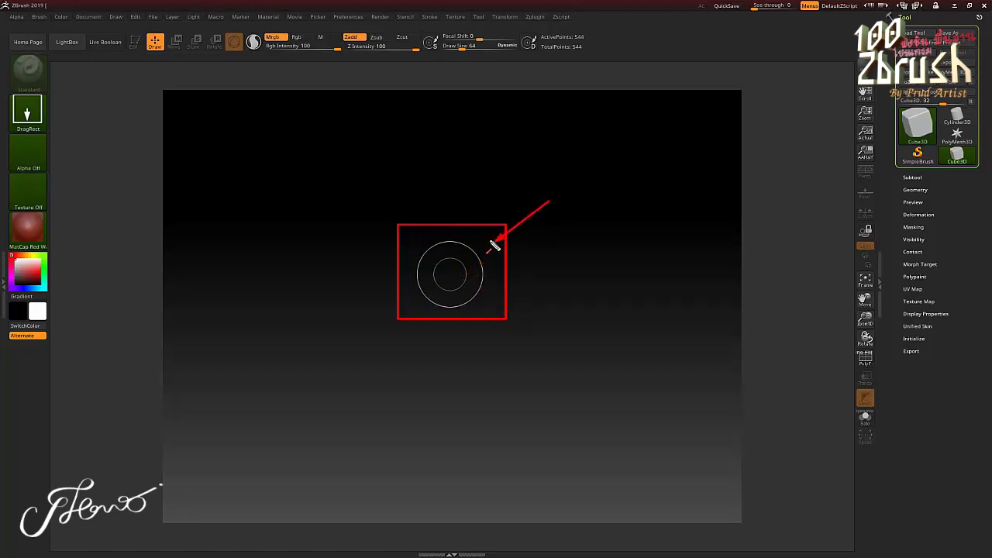
mouse_move(450, 288)
mouse_down()
mouse_move(448, 413)
mouse_move(403, 337)
mouse_up()
key(t)
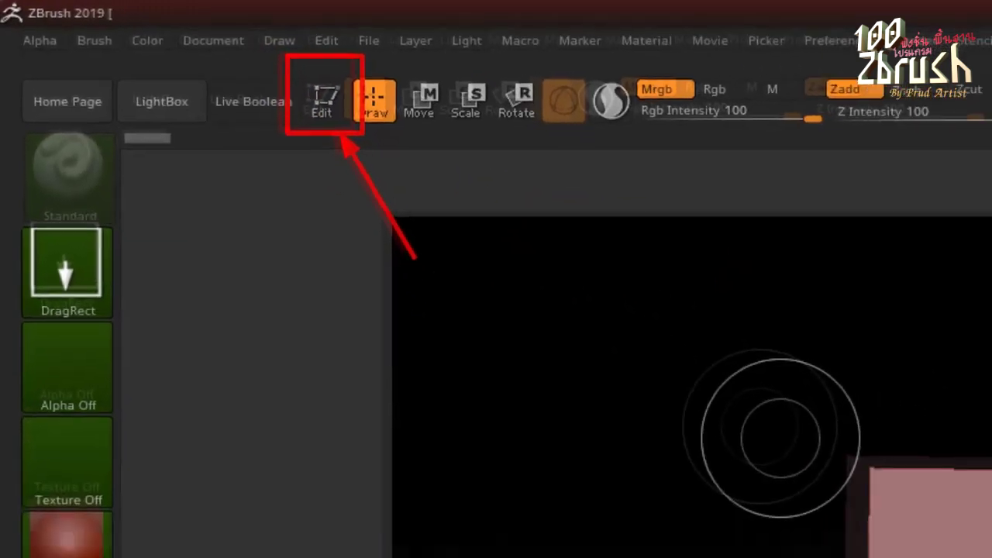
drag(453, 289, 324, 181)
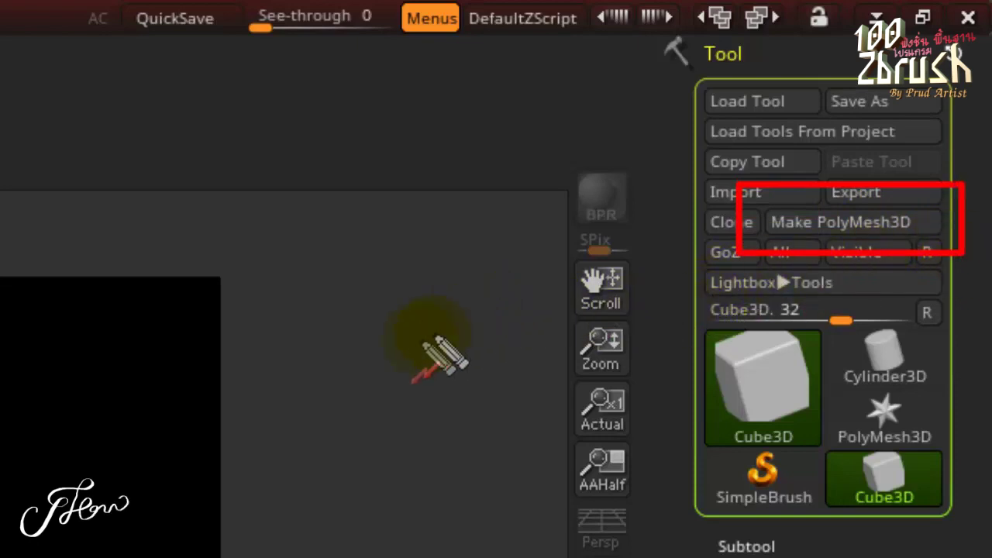
Step: Convert the cube to polymesh PM3D_Cube3D in Edit mode and orbit it to show 3D
drag(407, 349, 711, 250)
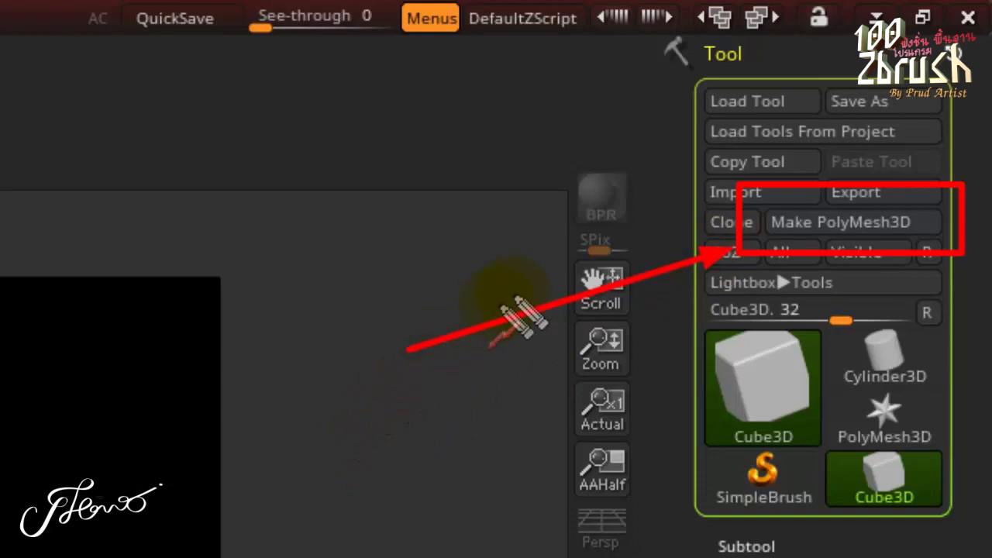
key(Escape)
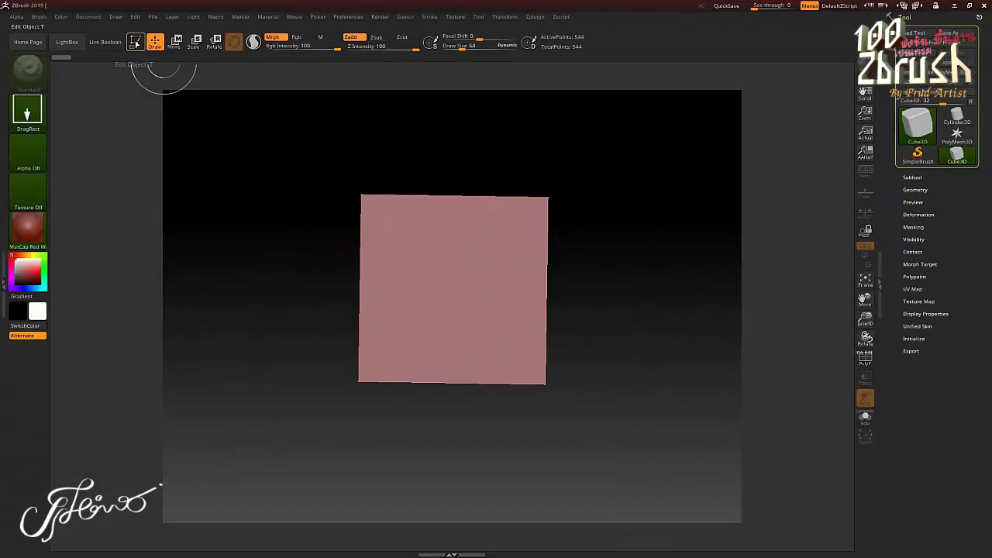
click(135, 43)
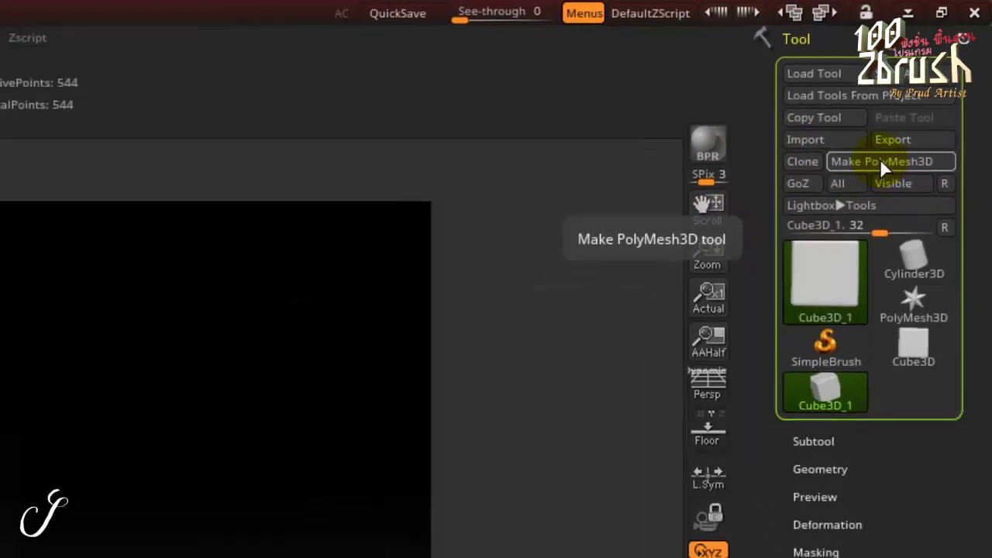
click(877, 165)
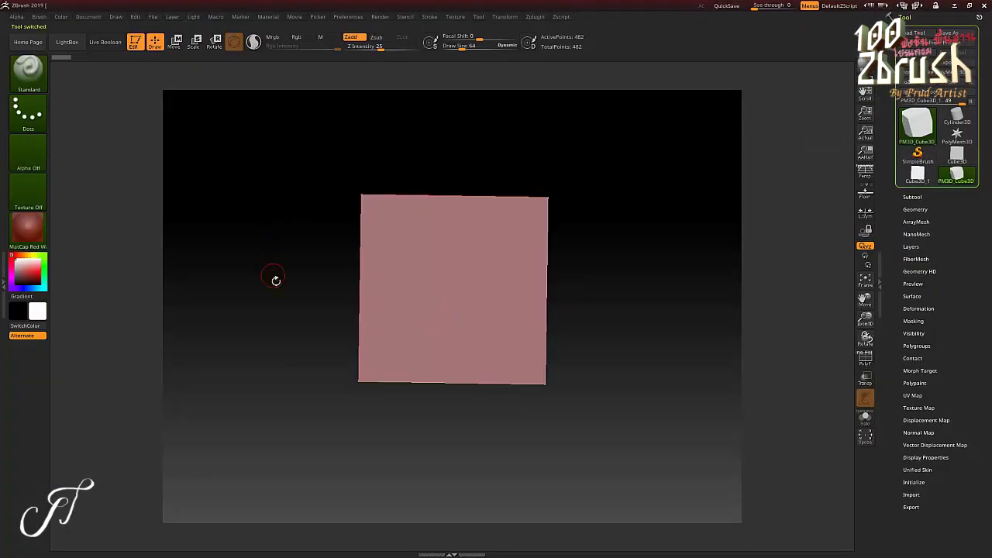
mouse_move(290, 302)
mouse_down()
mouse_move(299, 321)
mouse_move(257, 254)
mouse_up()
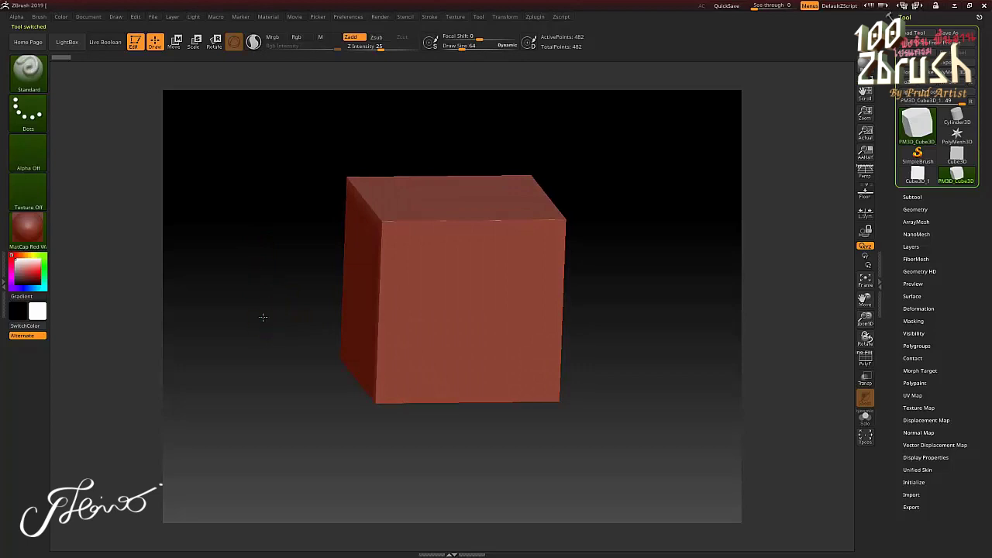
drag(263, 318, 269, 307)
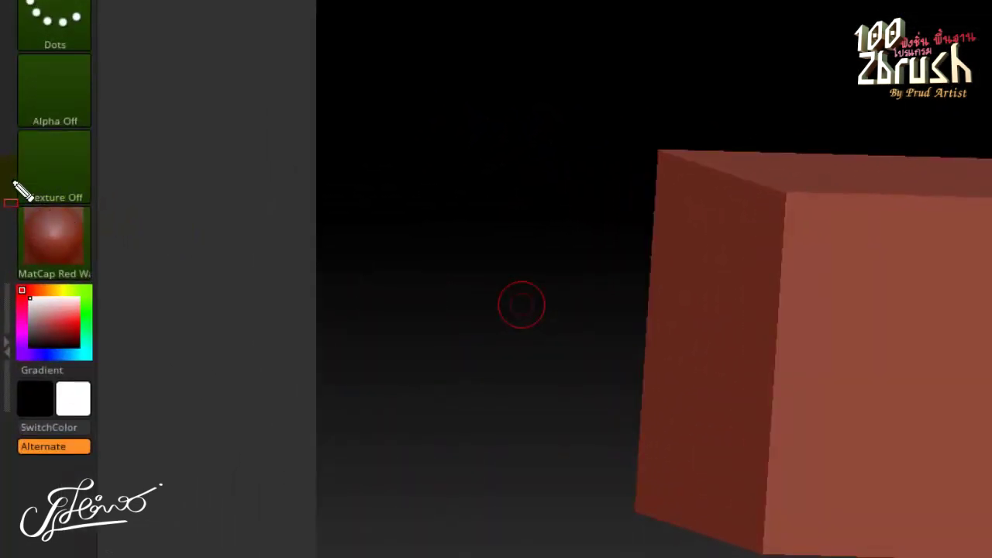
Step: Apply the SkinShade4 material so the cube renders white, then face it front-on
drag(32, 211, 109, 294)
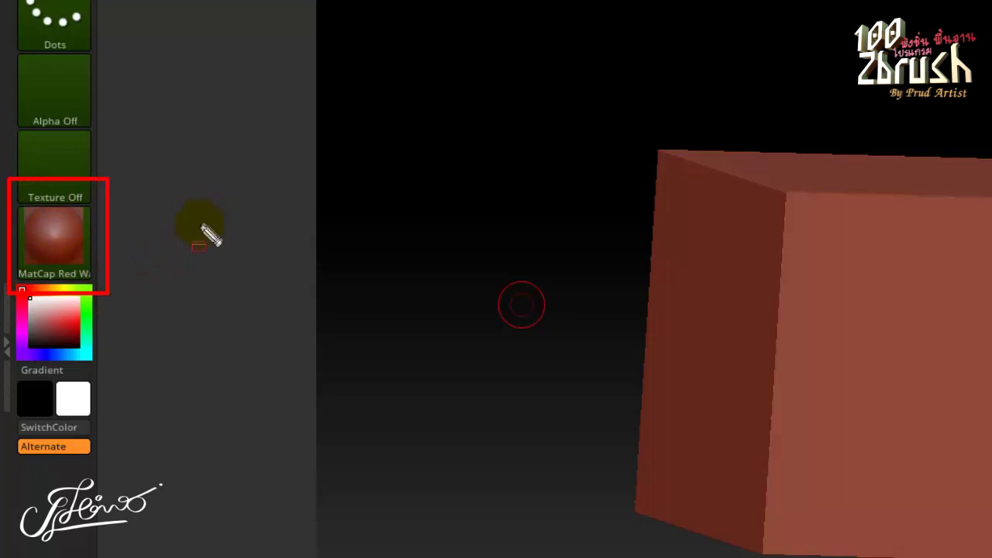
drag(282, 280, 155, 266)
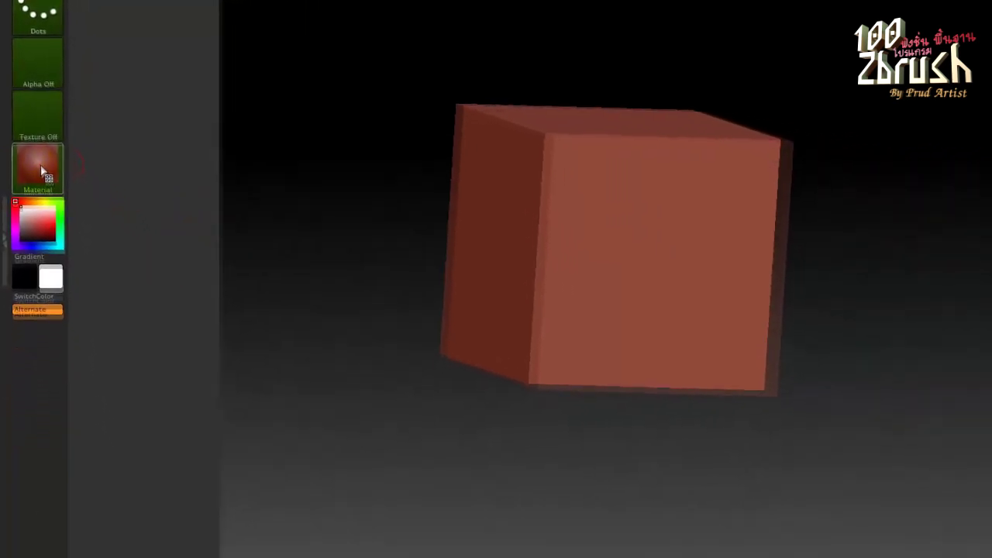
click(41, 157)
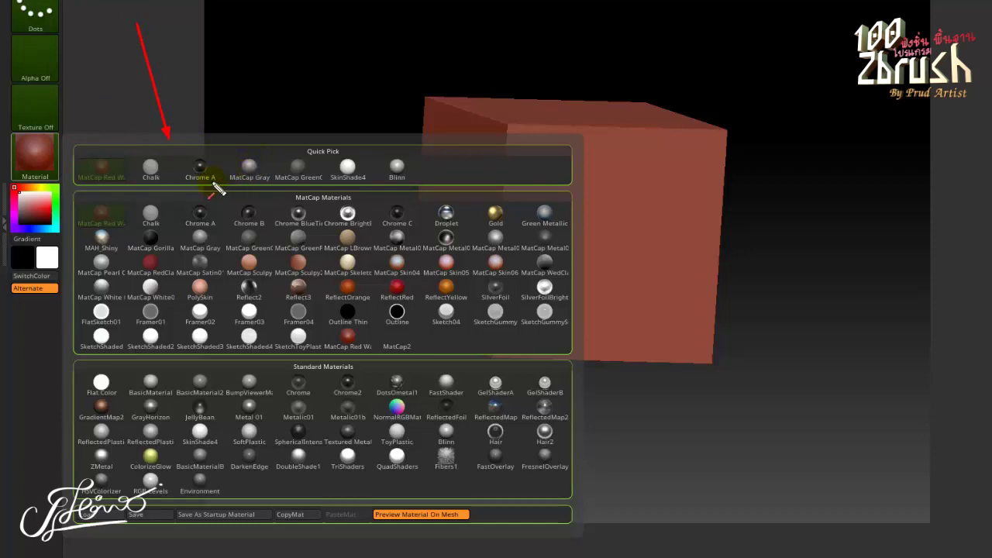
mouse_move(334, 229)
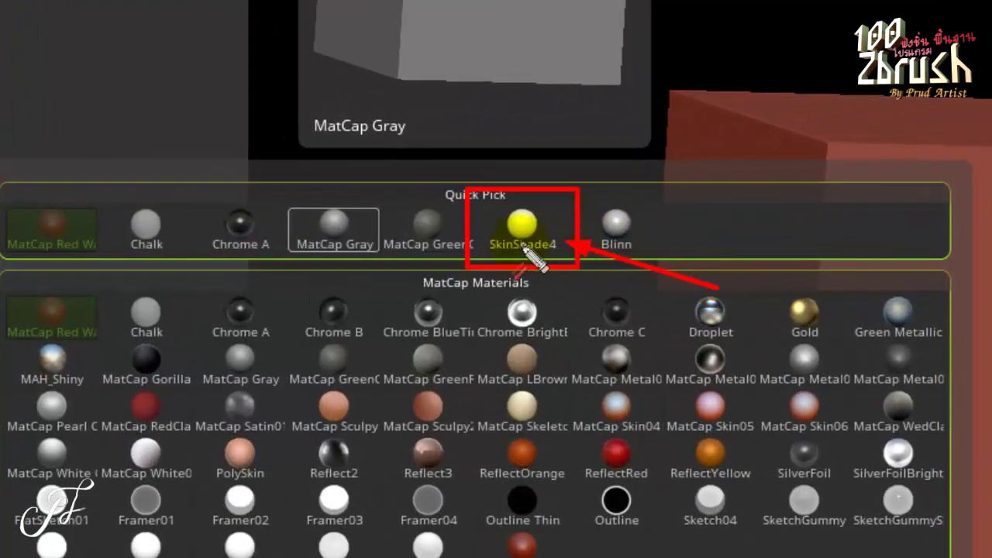
click(524, 225)
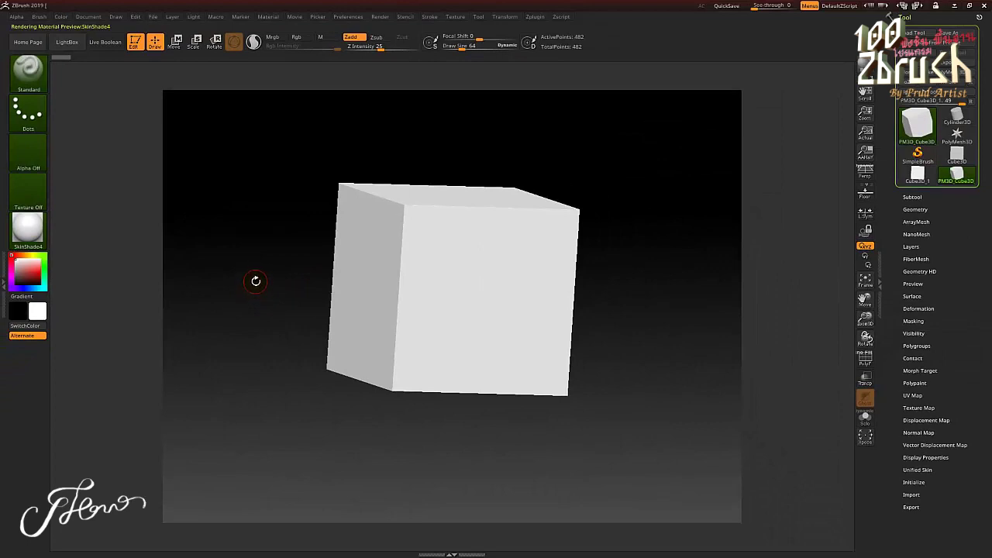
mouse_move(254, 286)
mouse_down()
mouse_move(233, 287)
mouse_move(262, 301)
mouse_move(247, 282)
mouse_up()
Step: Subdivide the cube to 31,746 points, rotate it to front view, and open LightBox
key(ctrl+z)
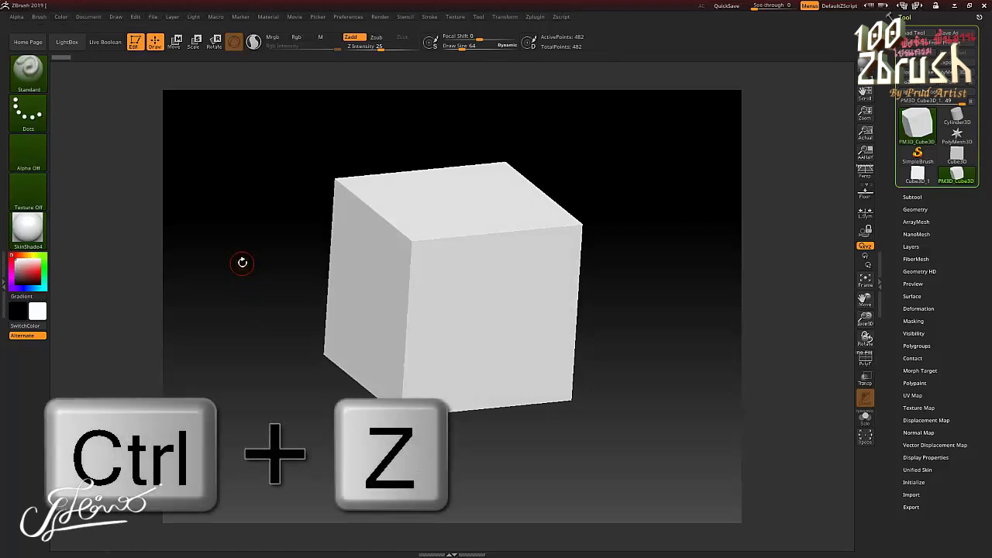
key(ctrl)
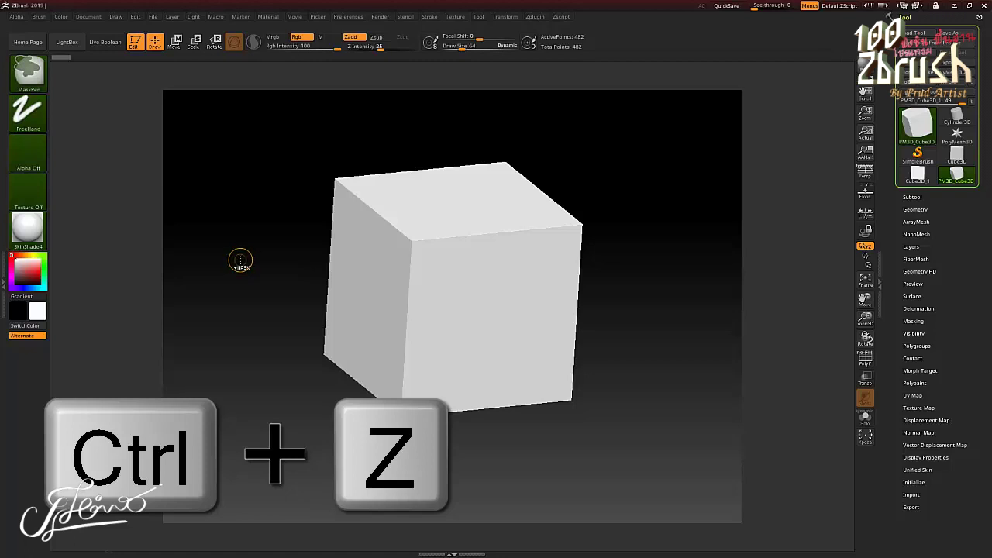
key(ctrl+z)
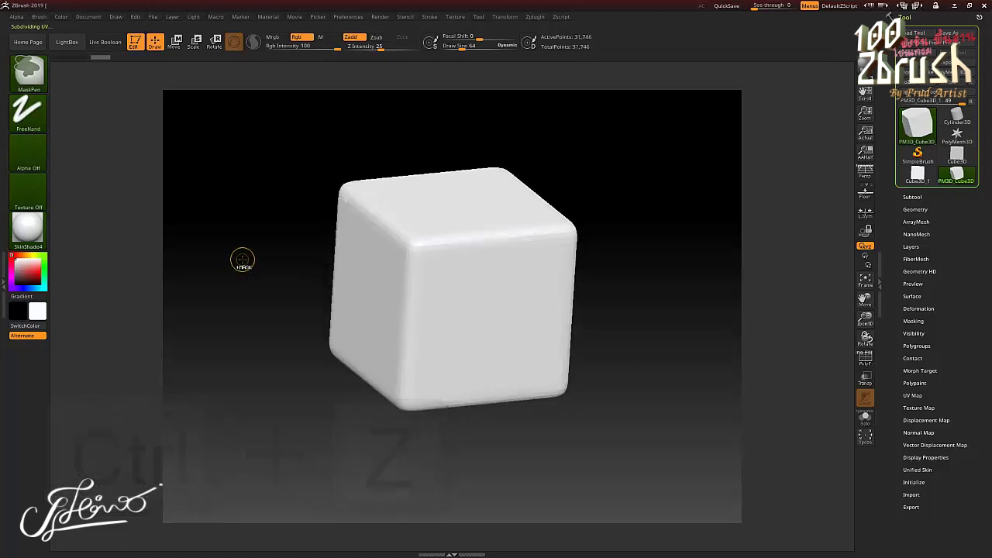
shift+drag(250, 262, 238, 238)
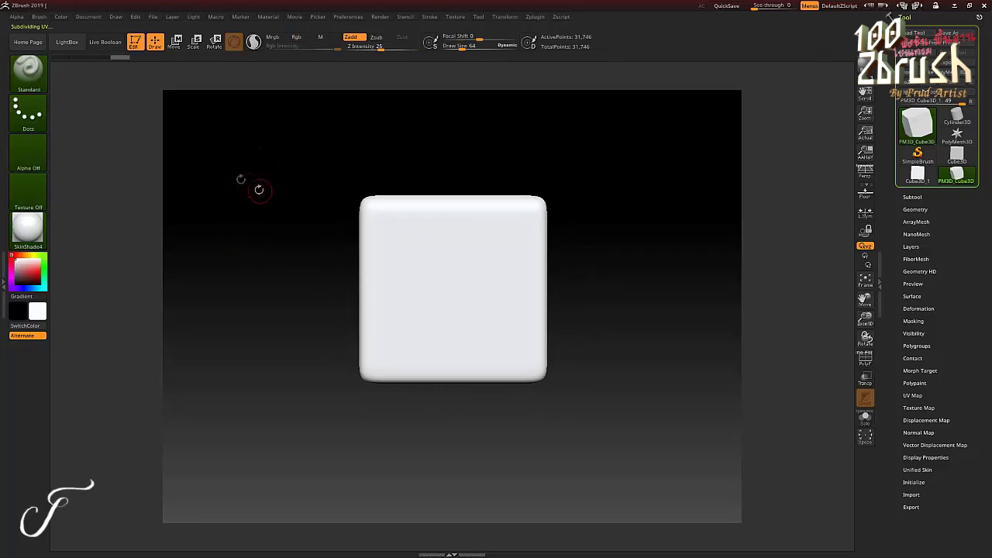
click(68, 43)
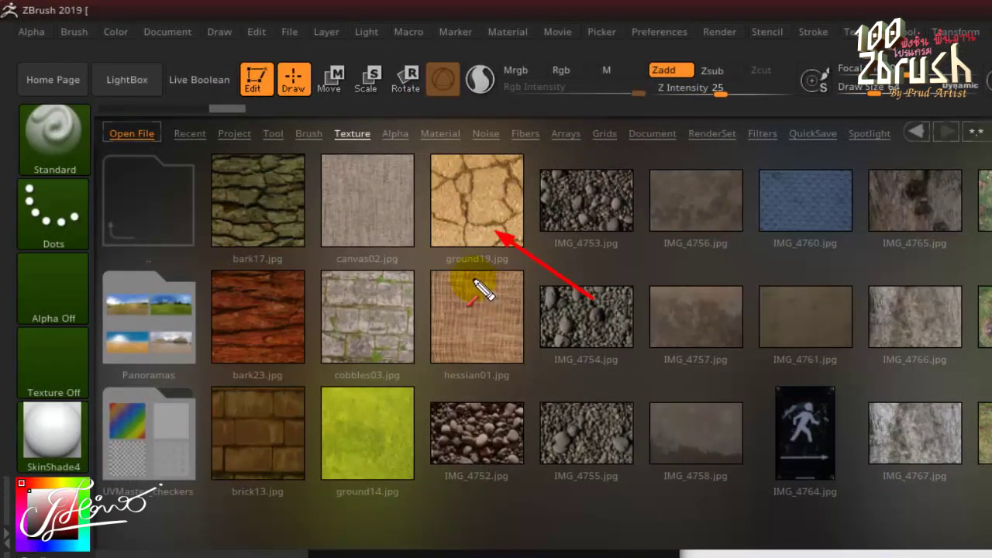
Step: Load ground19.jpg as the current texture and close LightBox
drag(403, 138, 540, 258)
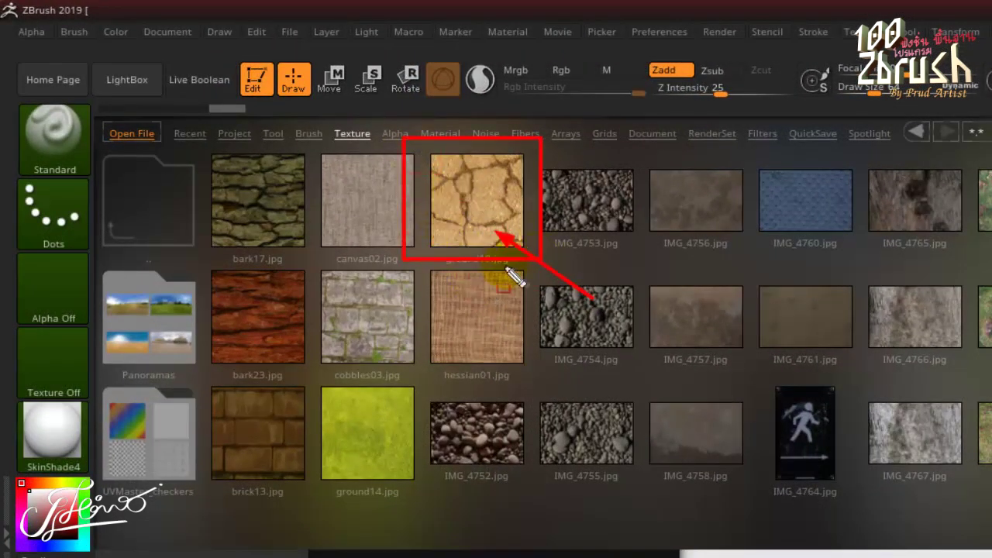
double_click(482, 210)
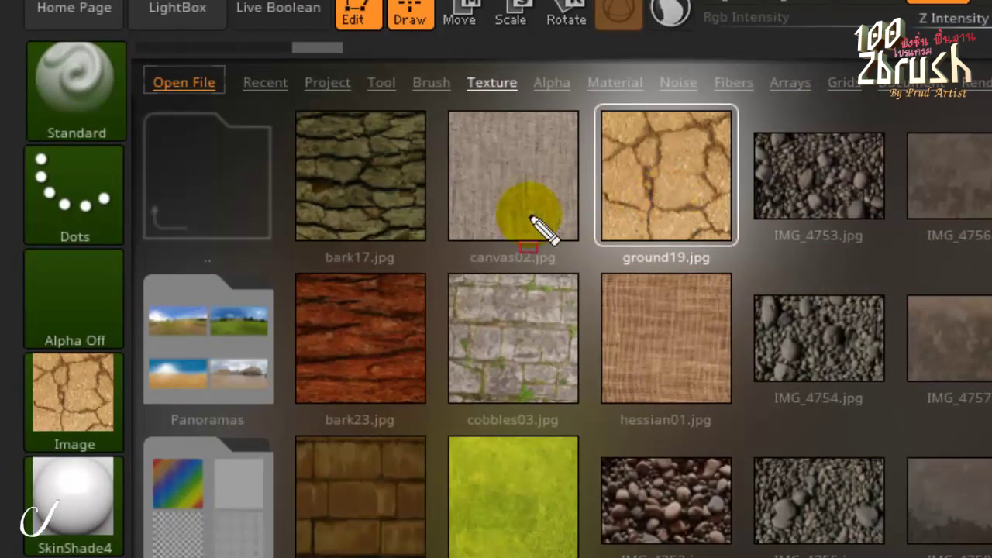
drag(7, 309, 151, 457)
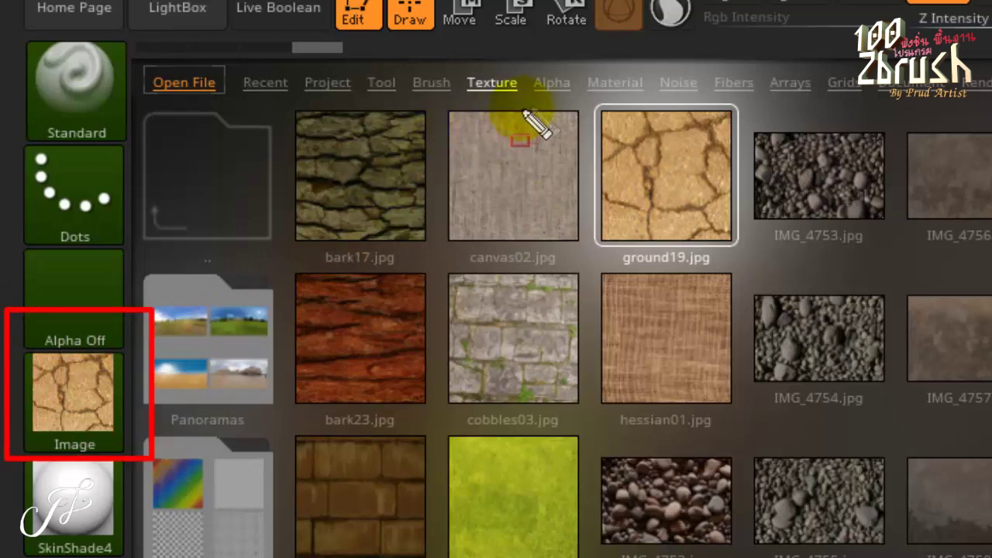
drag(544, 73, 776, 275)
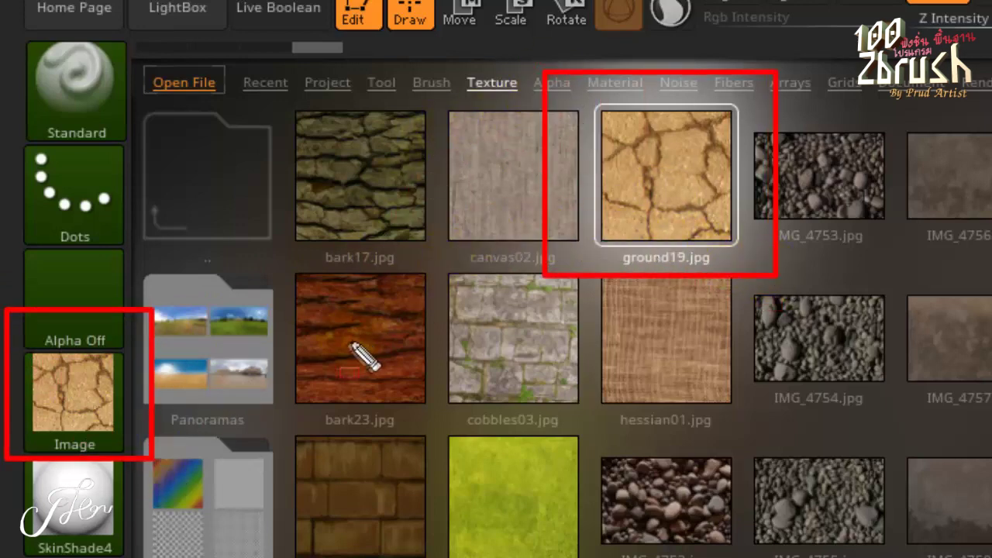
drag(345, 335, 147, 394)
drag(358, 319, 557, 223)
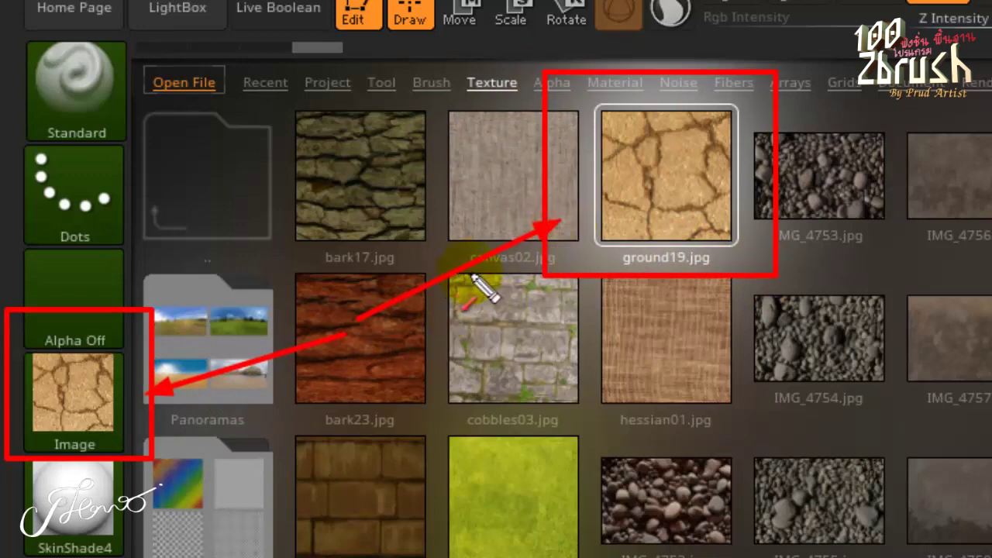
key(Escape)
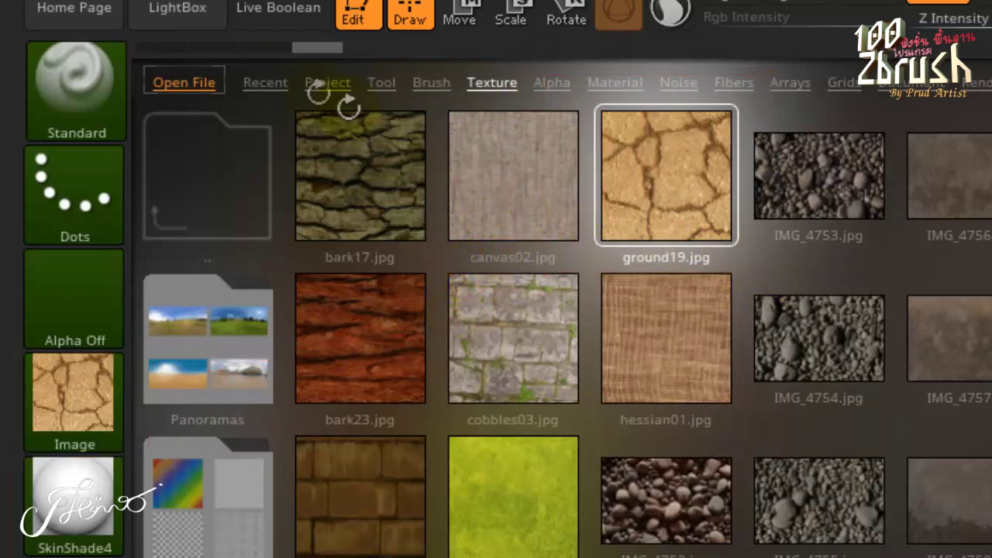
click(189, 9)
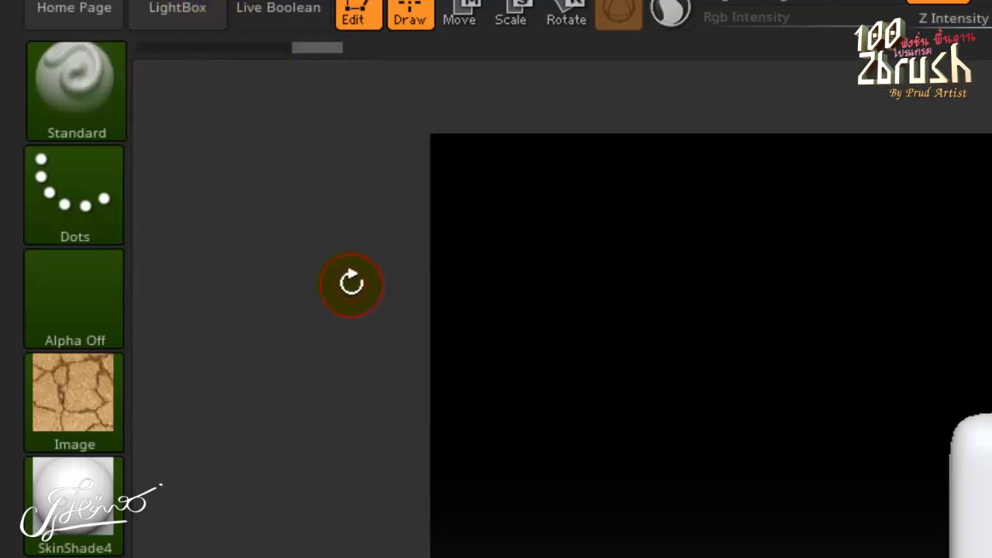
mouse_move(339, 293)
mouse_down()
mouse_move(382, 194)
mouse_move(132, 94)
mouse_up()
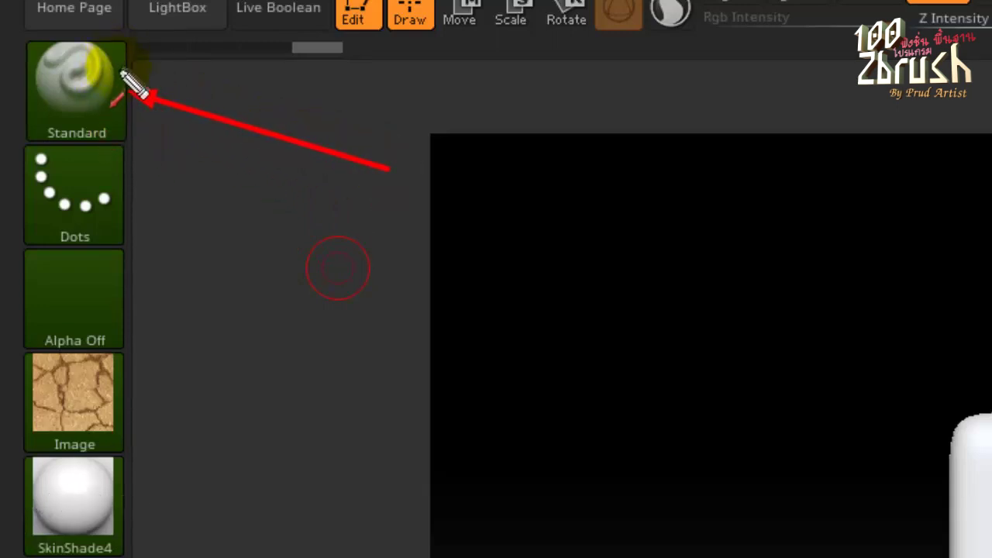
Step: Make Paint the active brush, filtering the Brush palette to P names
mouse_move(44, 65)
mouse_down()
mouse_move(6, 29)
mouse_move(140, 161)
mouse_up()
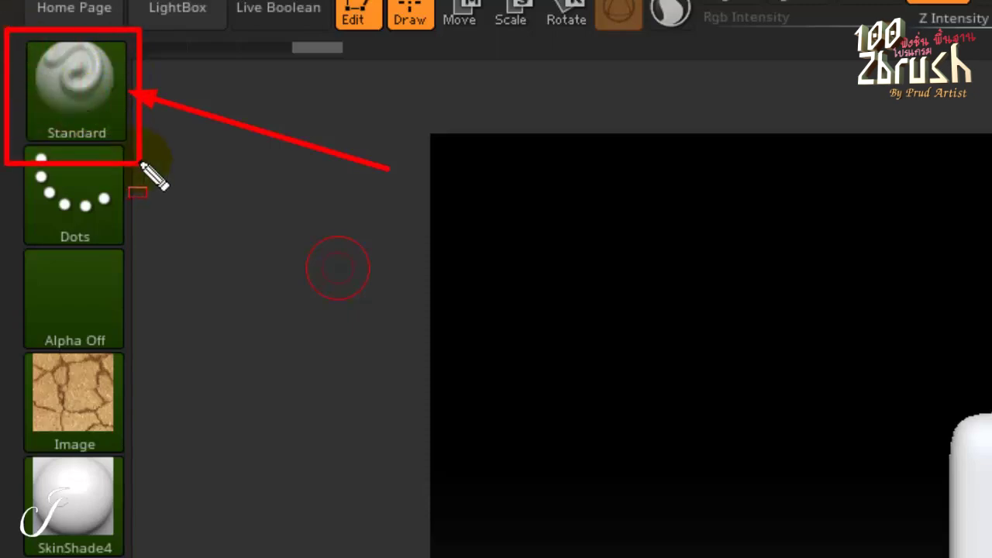
key(Escape)
click(76, 101)
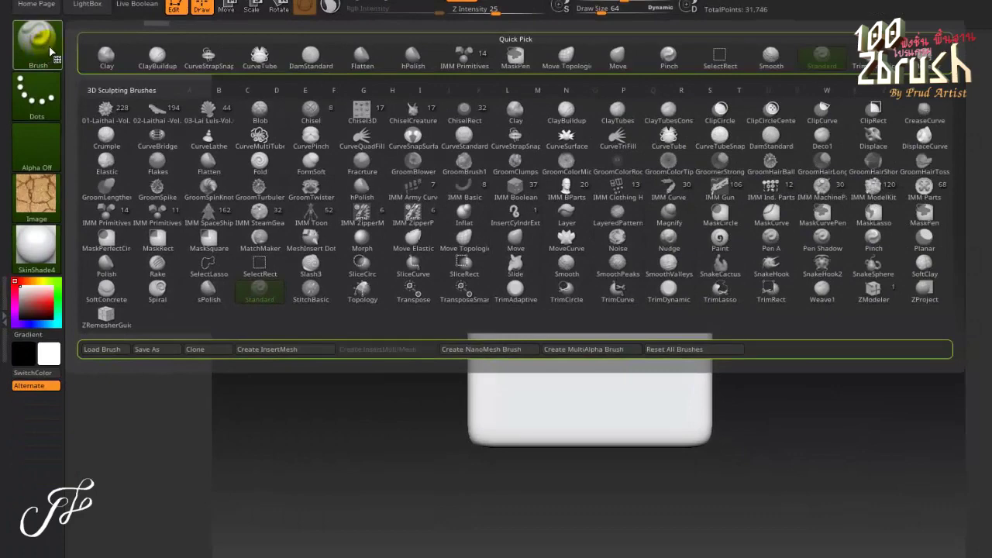
mouse_move(463, 190)
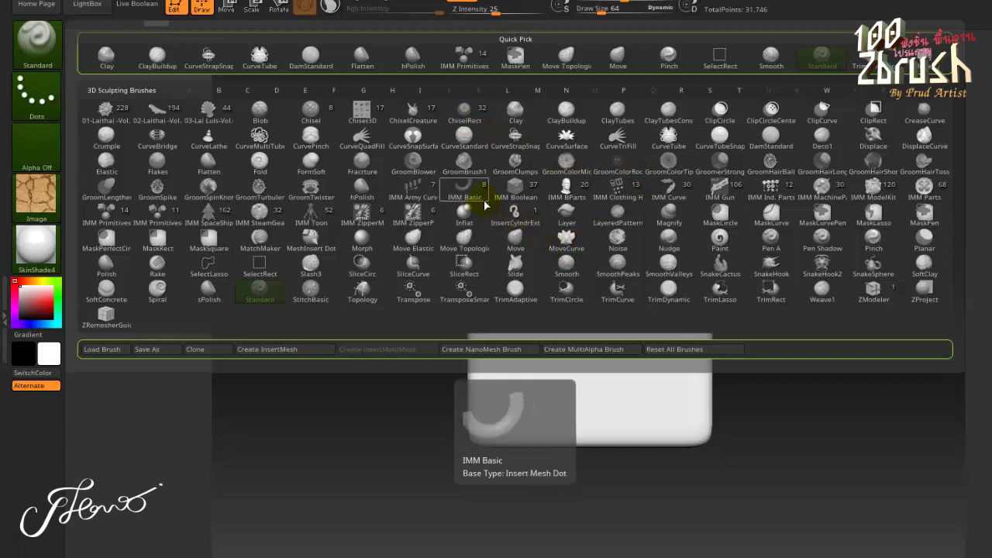
key(p)
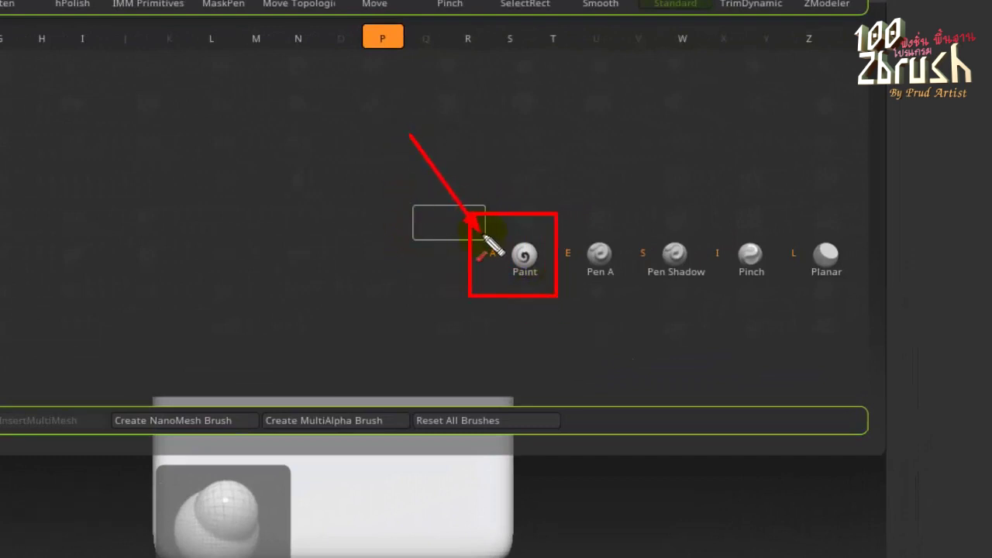
click(520, 263)
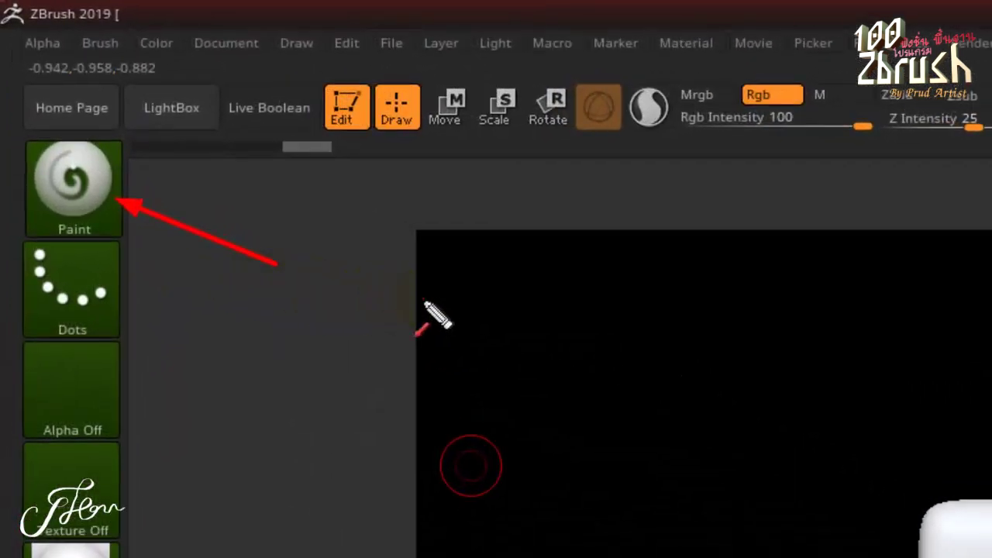
Step: Change the stroke type from Dots to DragRect in the Strokes popup
drag(425, 302, 120, 304)
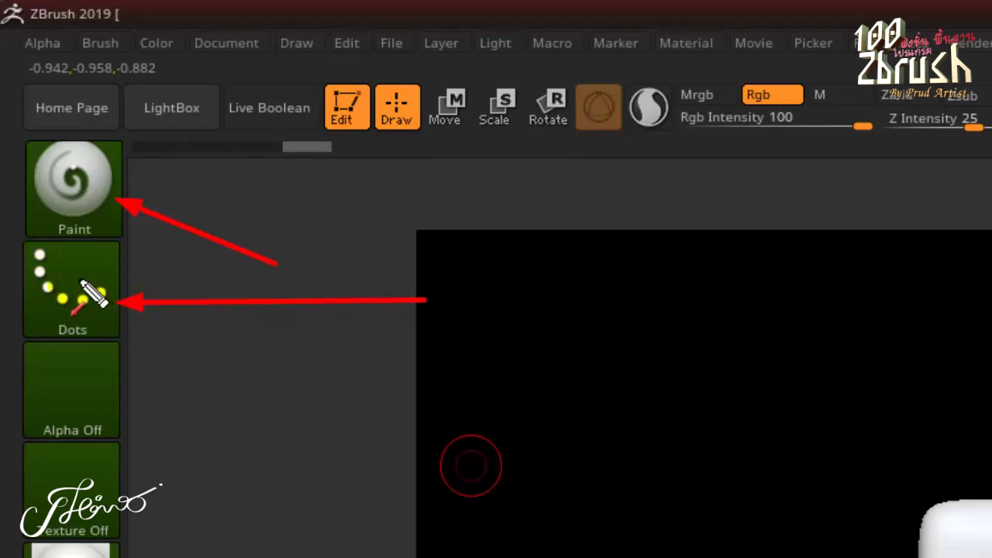
key(Escape)
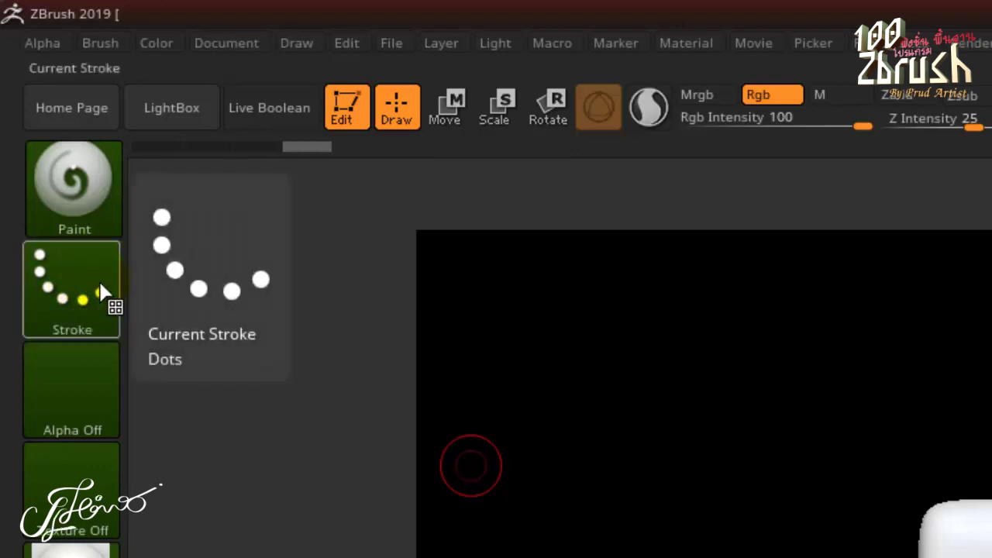
drag(341, 320, 124, 304)
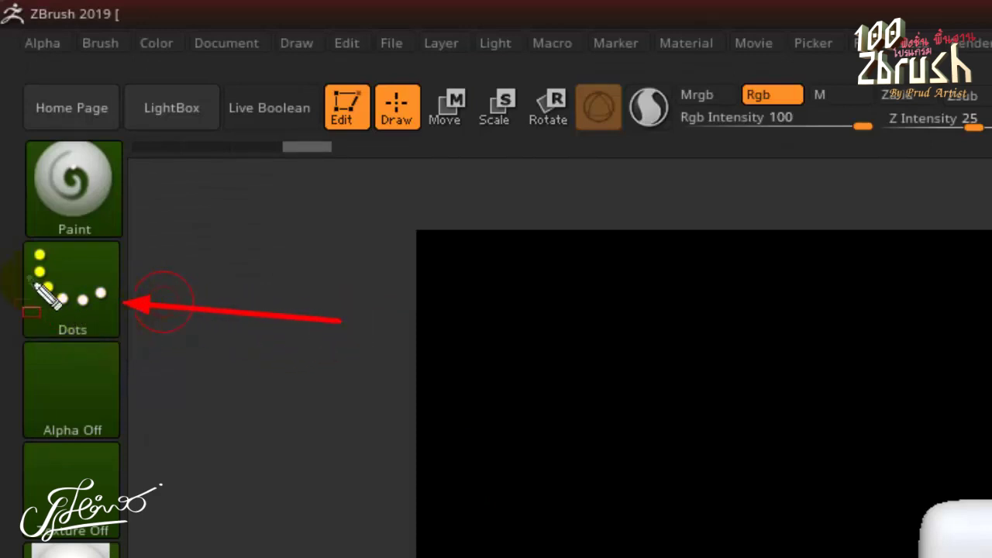
drag(6, 234, 144, 351)
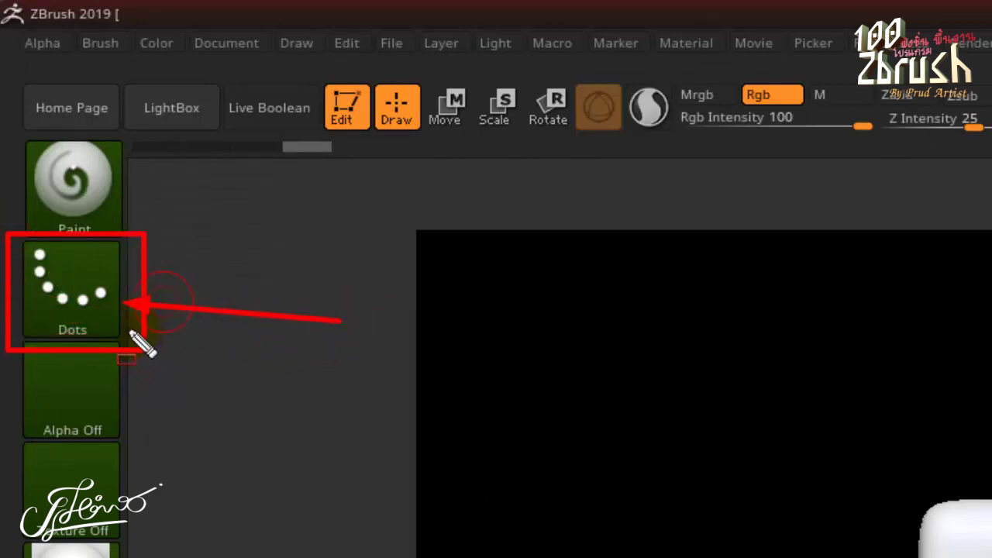
click(79, 294)
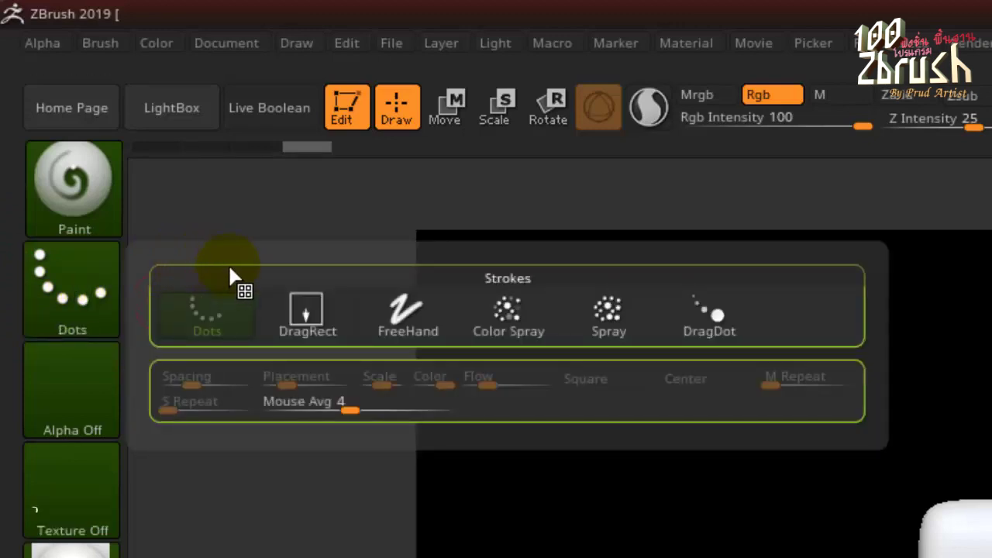
key(ctrl+2)
drag(252, 269, 358, 354)
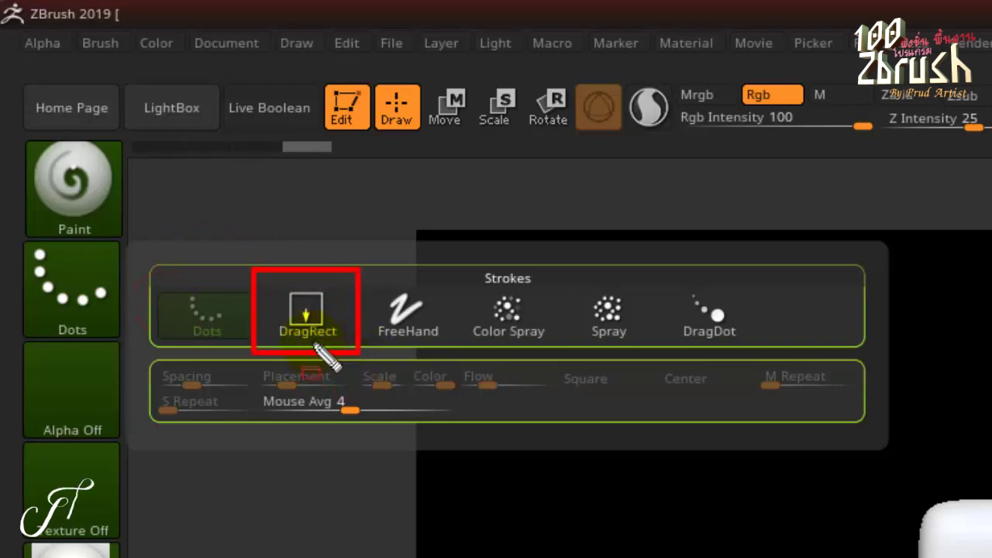
drag(194, 186, 281, 280)
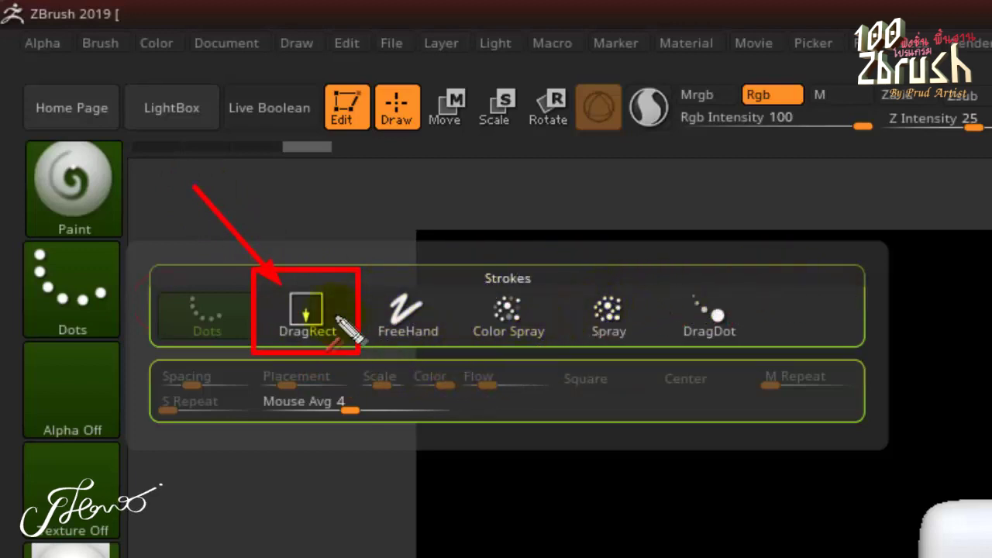
drag(459, 510, 326, 353)
key(Escape)
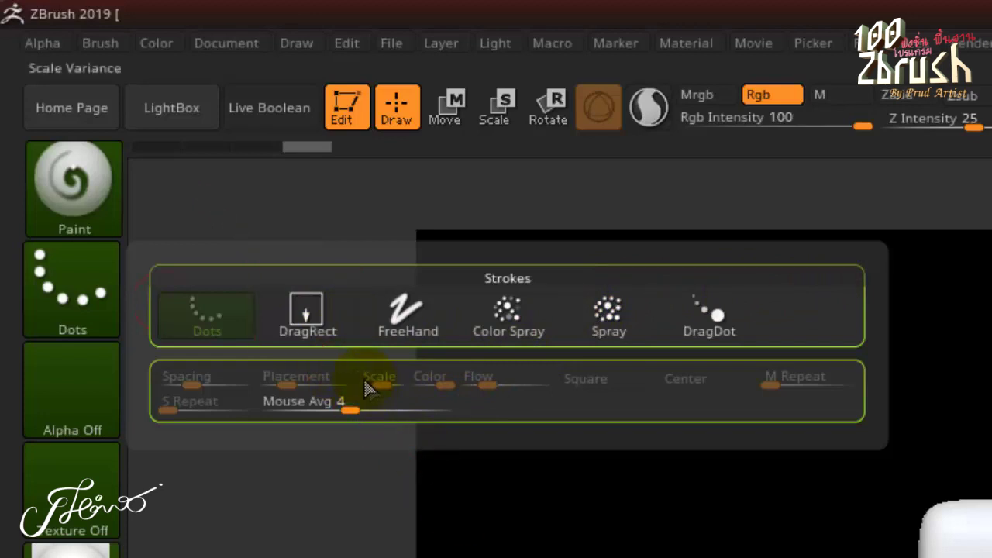
click(308, 319)
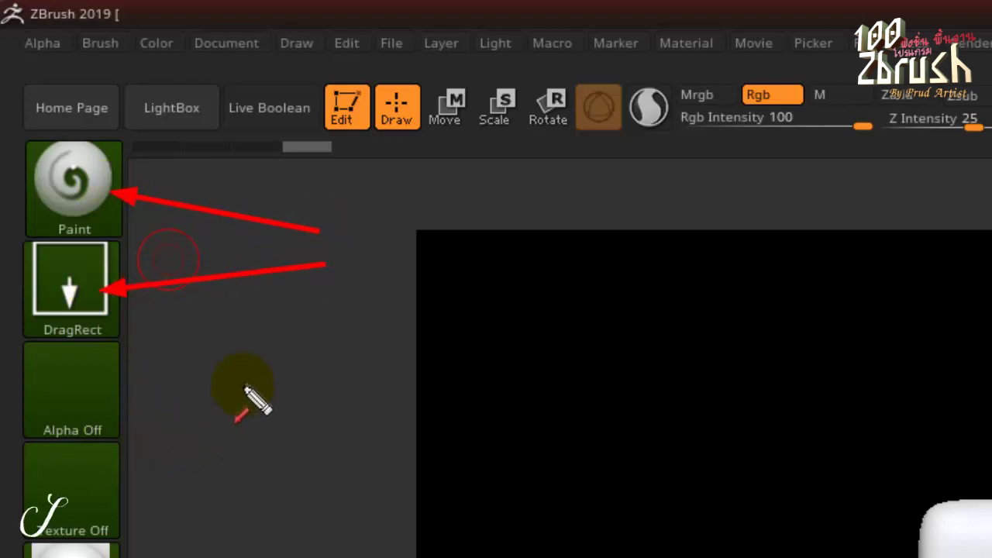
Step: Load the cracked ground19.jpg from LightBox's Texture tab and close LightBox
click(116, 74)
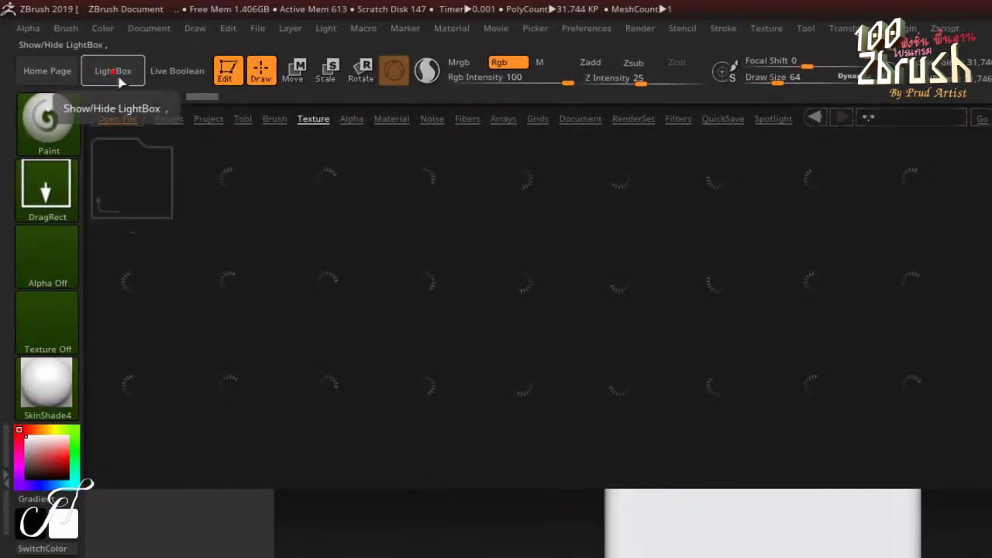
double_click(435, 188)
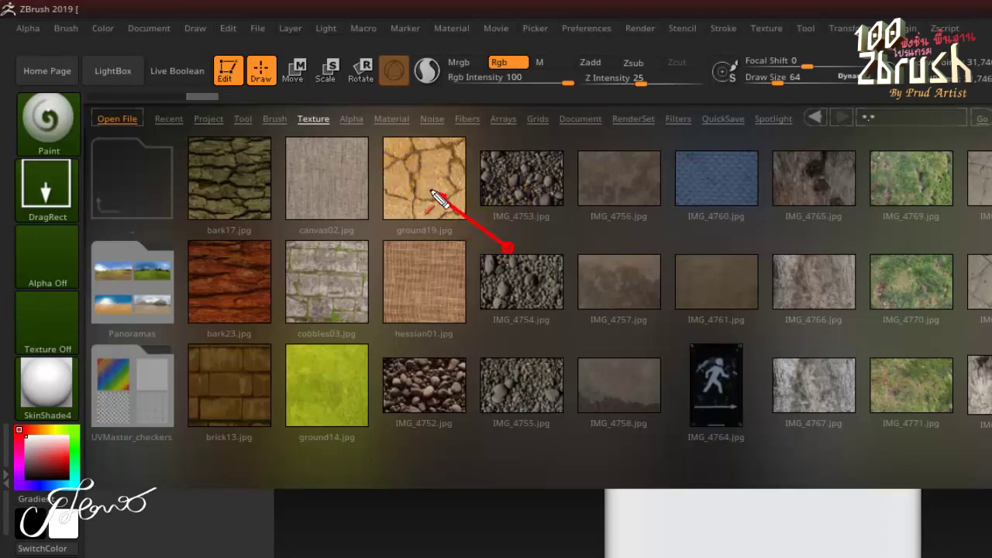
double_click(426, 189)
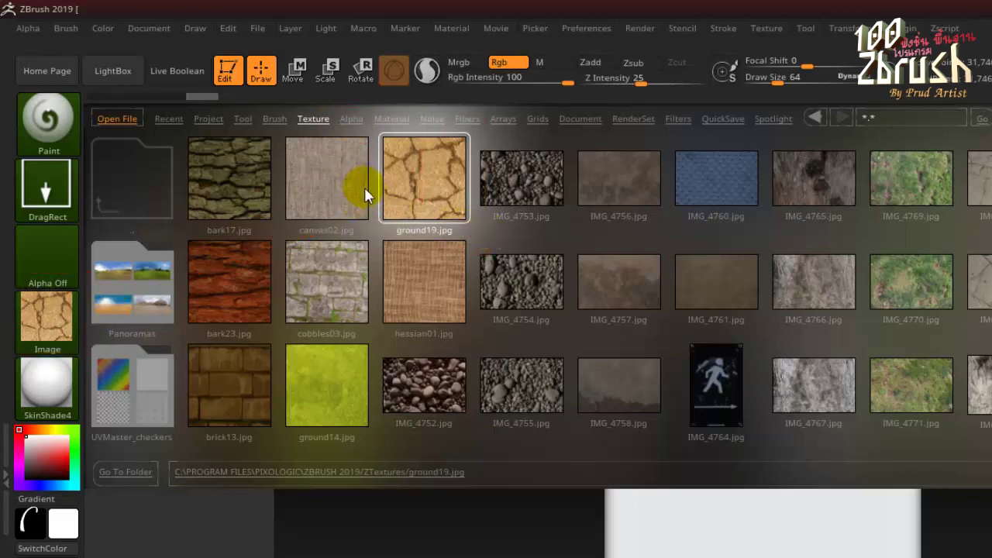
click(128, 74)
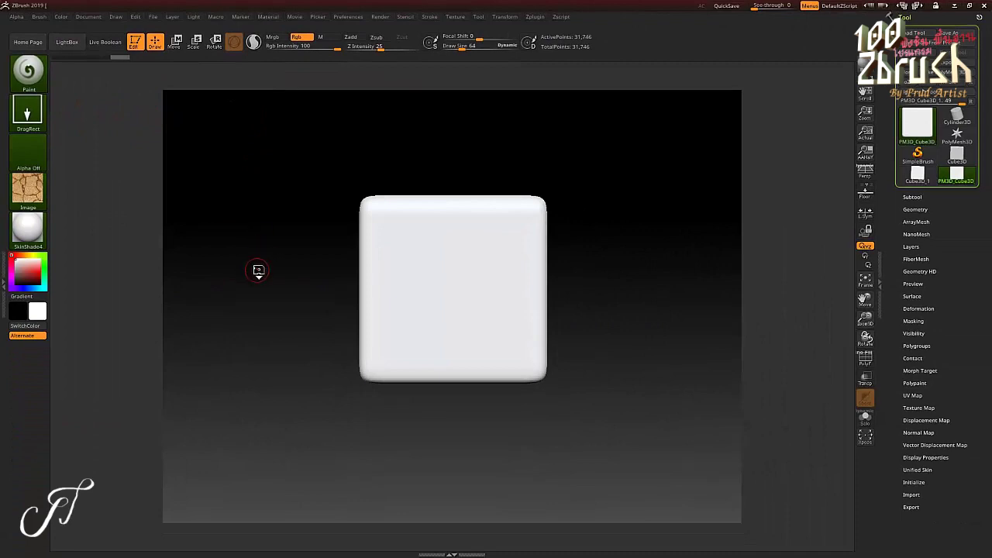
Step: Stamp ground19.jpg cracked-ground patches over the cube's front and left faces, turning the cube between strokes
drag(258, 270, 260, 193)
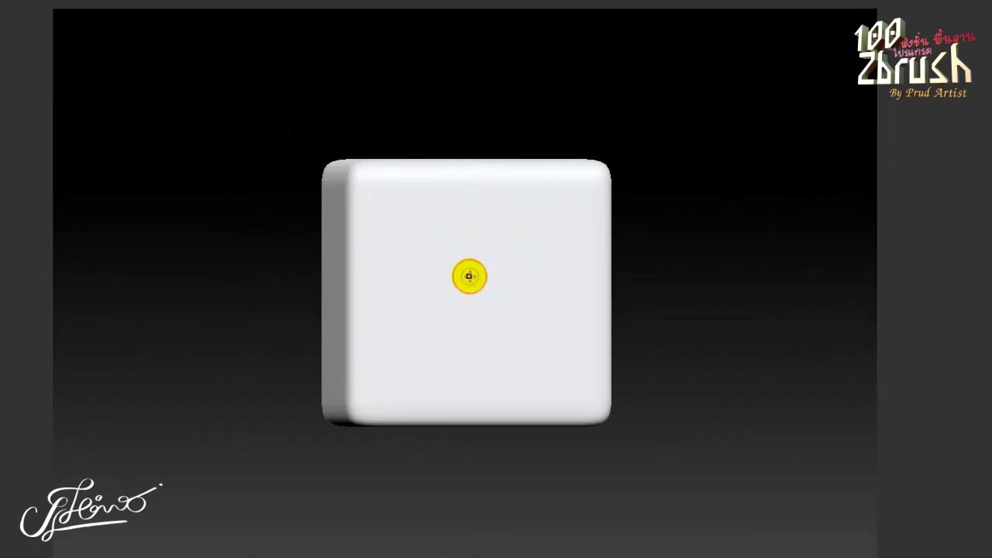
drag(484, 277, 356, 181)
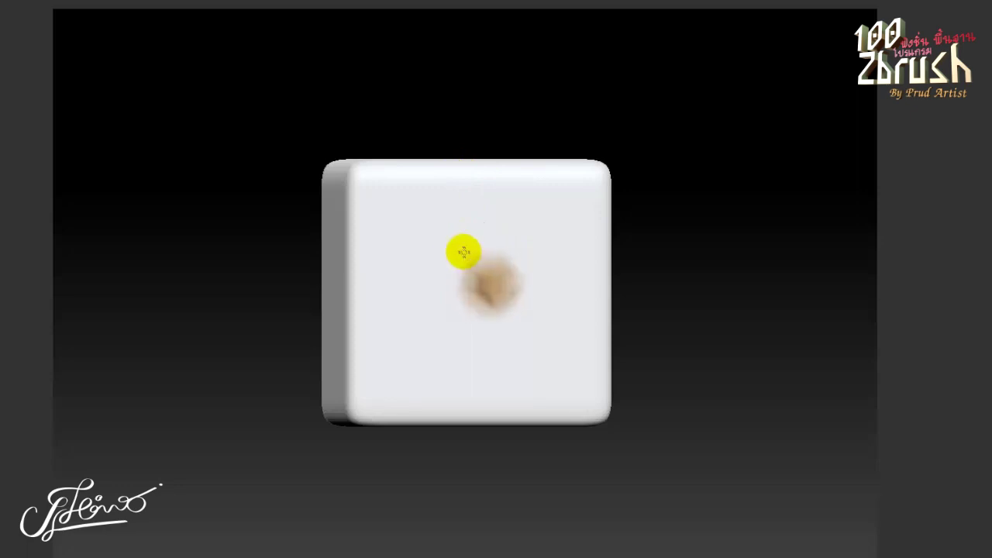
mouse_move(230, 166)
mouse_down()
mouse_move(209, 183)
mouse_move(310, 255)
mouse_up()
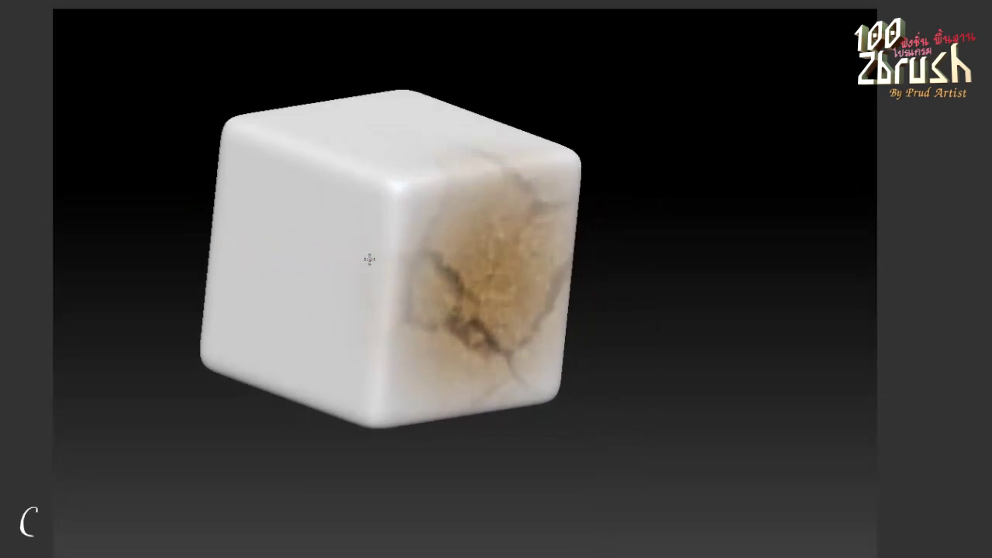
drag(369, 259, 238, 165)
mouse_move(170, 186)
mouse_down()
mouse_move(205, 189)
mouse_move(202, 217)
mouse_move(288, 272)
mouse_move(321, 271)
mouse_move(276, 219)
mouse_up()
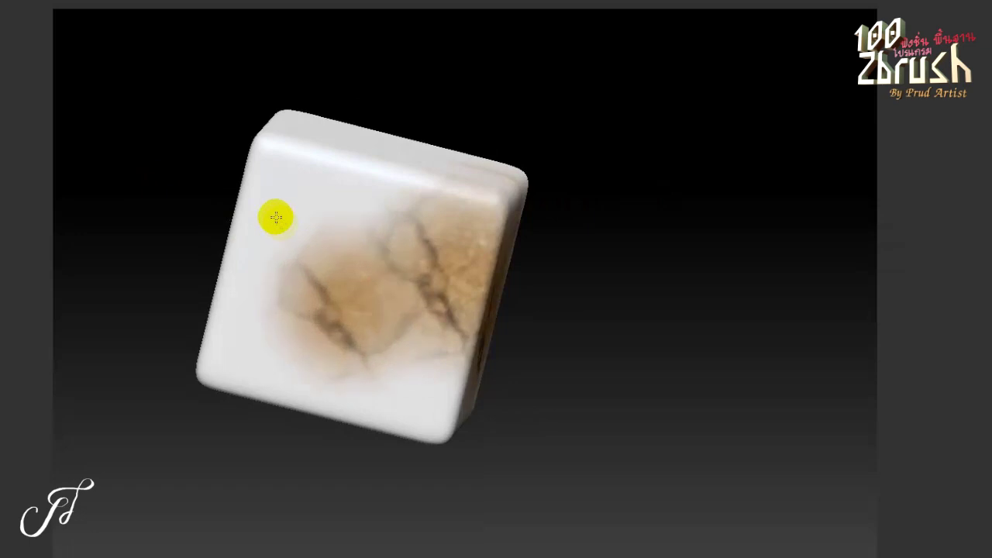
mouse_move(182, 155)
mouse_down()
mouse_move(177, 217)
mouse_move(138, 214)
mouse_up()
mouse_move(403, 210)
mouse_down()
mouse_move(422, 232)
mouse_move(377, 339)
mouse_move(294, 295)
mouse_up()
shift+drag(173, 248, 214, 211)
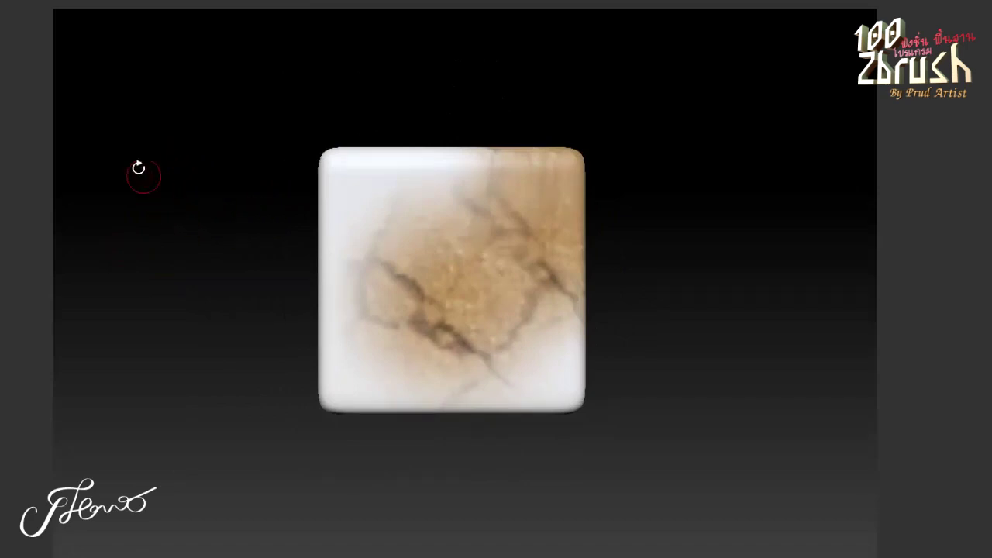
mouse_move(192, 130)
mouse_down()
mouse_move(217, 259)
mouse_move(158, 191)
mouse_move(193, 231)
mouse_up()
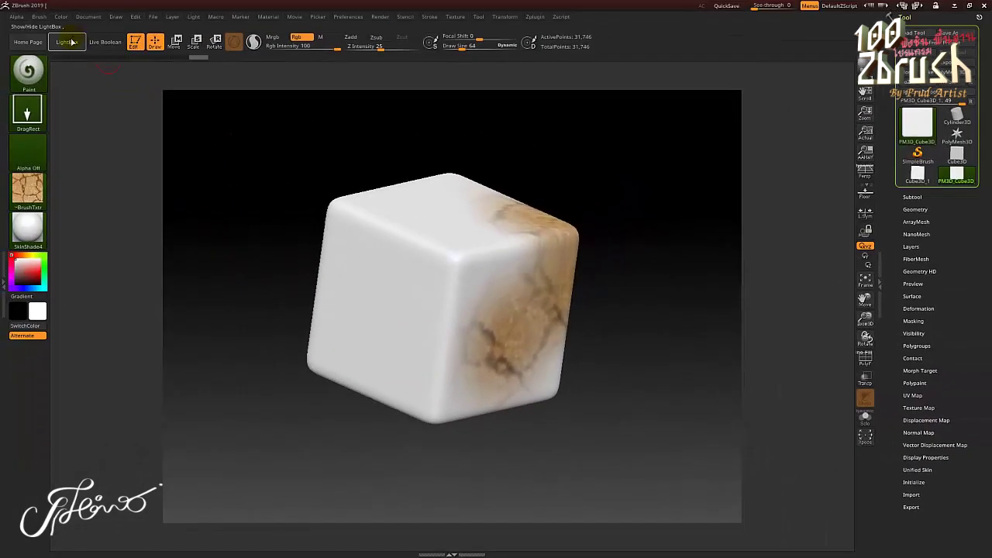
Step: Load the lion-head fountain photo IMG_4779.jpg from LightBox as the current texture, then close LightBox
click(71, 43)
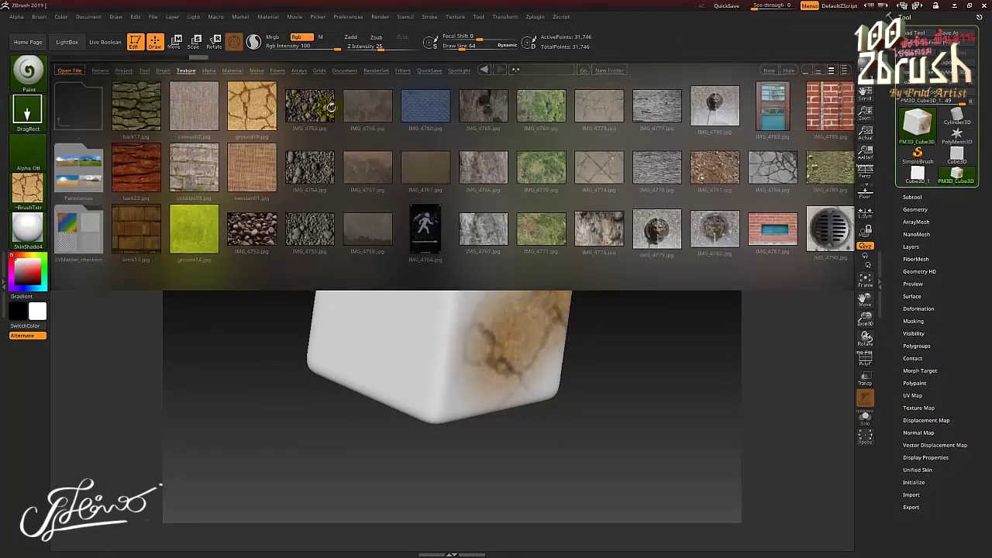
drag(584, 264, 418, 228)
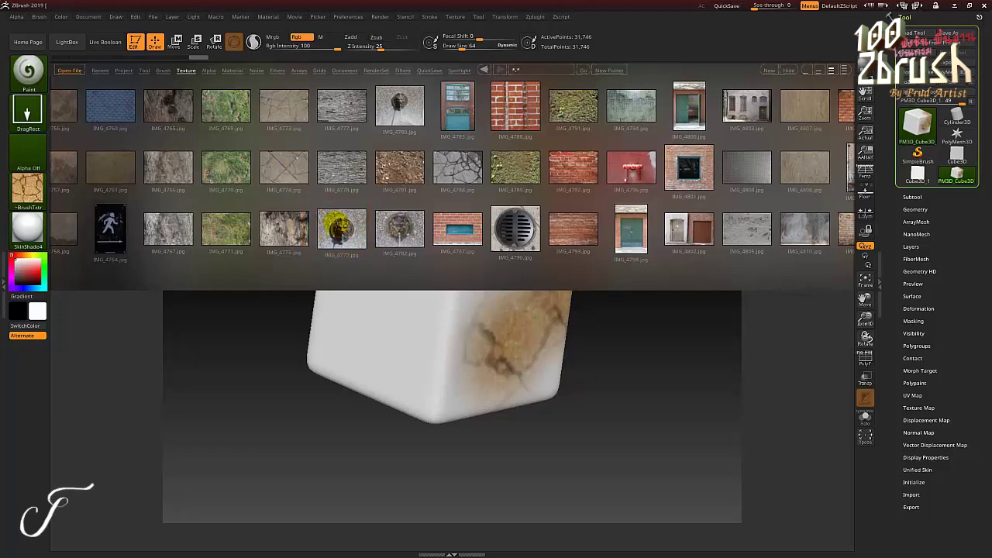
double_click(342, 229)
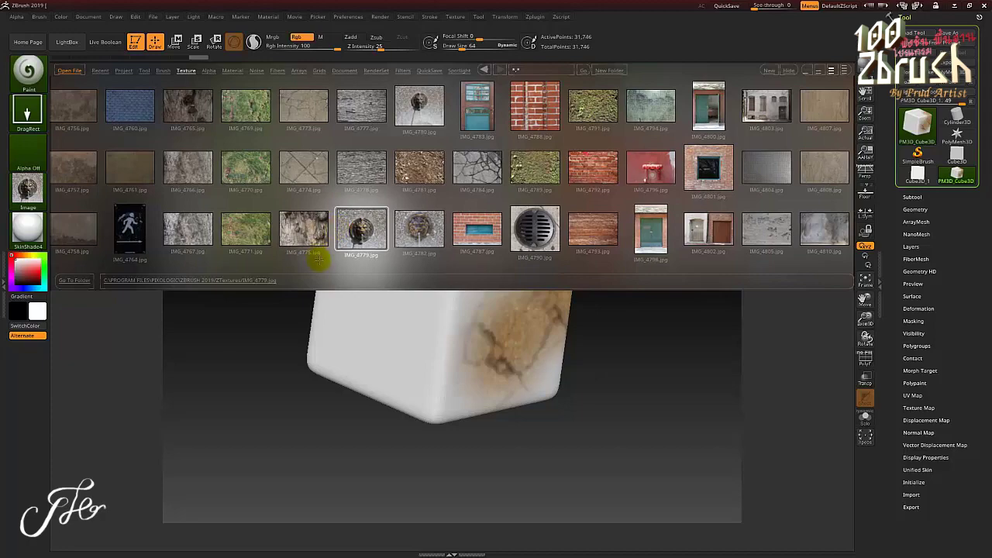
drag(317, 262, 283, 259)
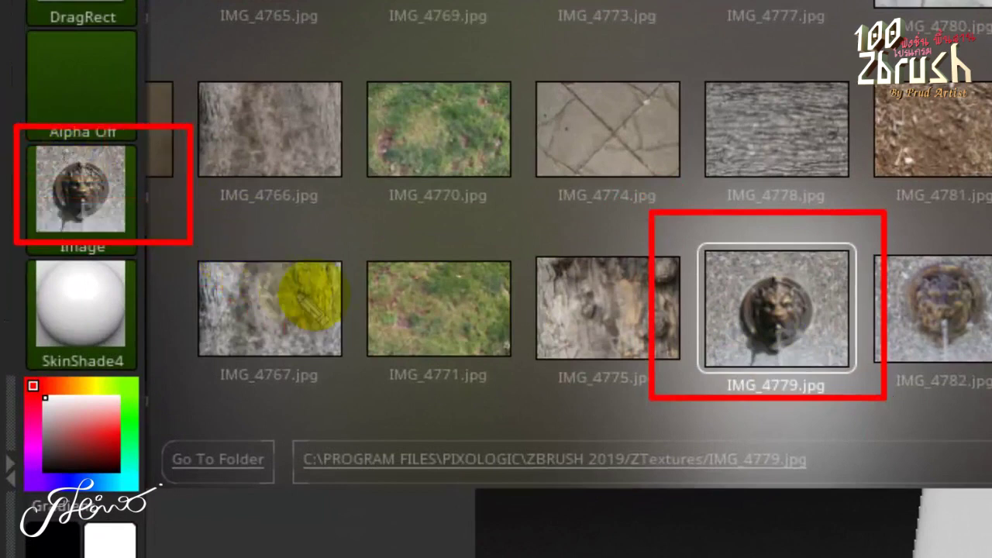
drag(299, 295, 593, 310)
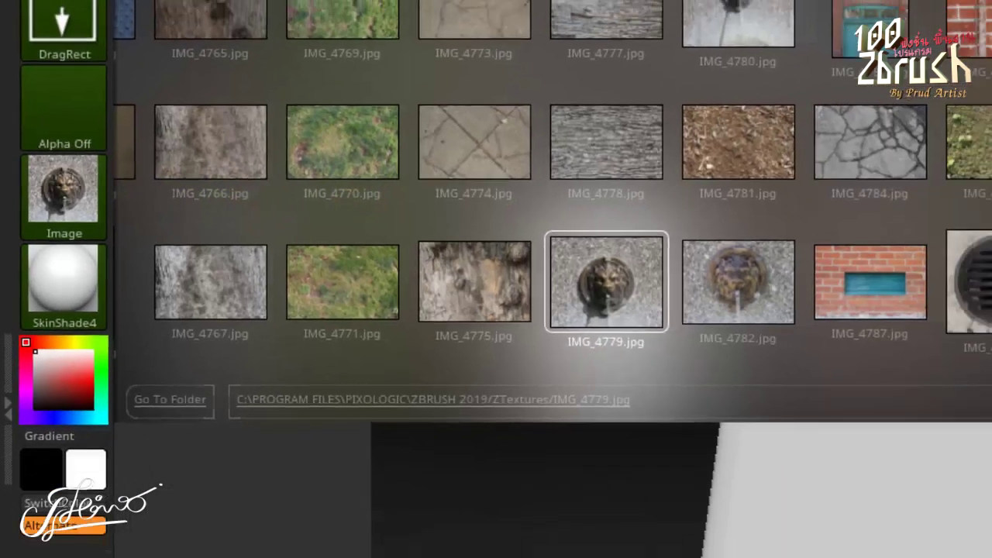
key(comma)
drag(245, 258, 274, 255)
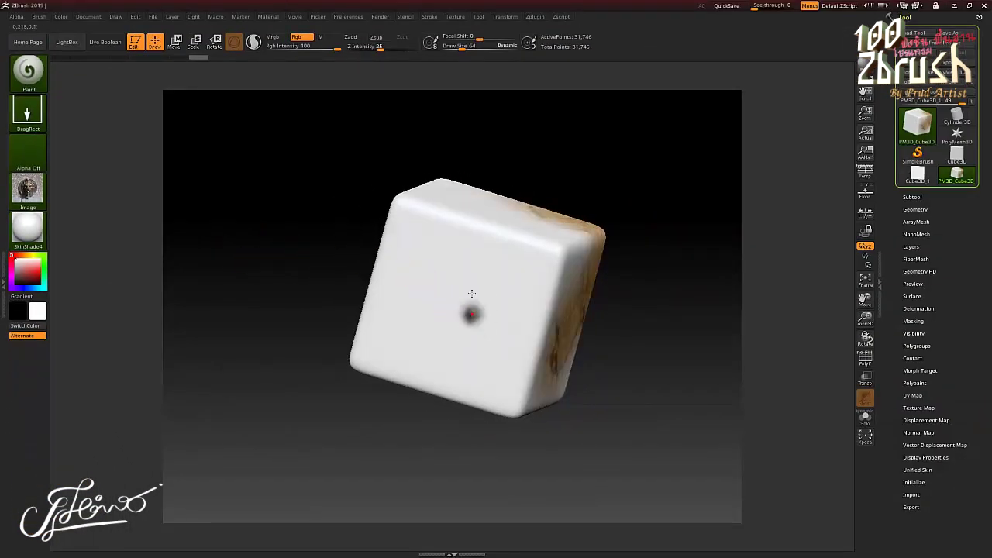
Step: Stamp four lion-head images onto the cube's front, right and upper-left faces, then turn it to inspect
drag(472, 298, 428, 194)
mouse_move(309, 206)
mouse_down()
mouse_move(294, 210)
mouse_move(415, 193)
mouse_up()
drag(517, 233, 471, 168)
mouse_move(261, 204)
mouse_down()
mouse_move(354, 243)
mouse_move(289, 181)
mouse_up()
mouse_move(514, 199)
mouse_down()
mouse_move(471, 181)
mouse_move(404, 121)
mouse_up()
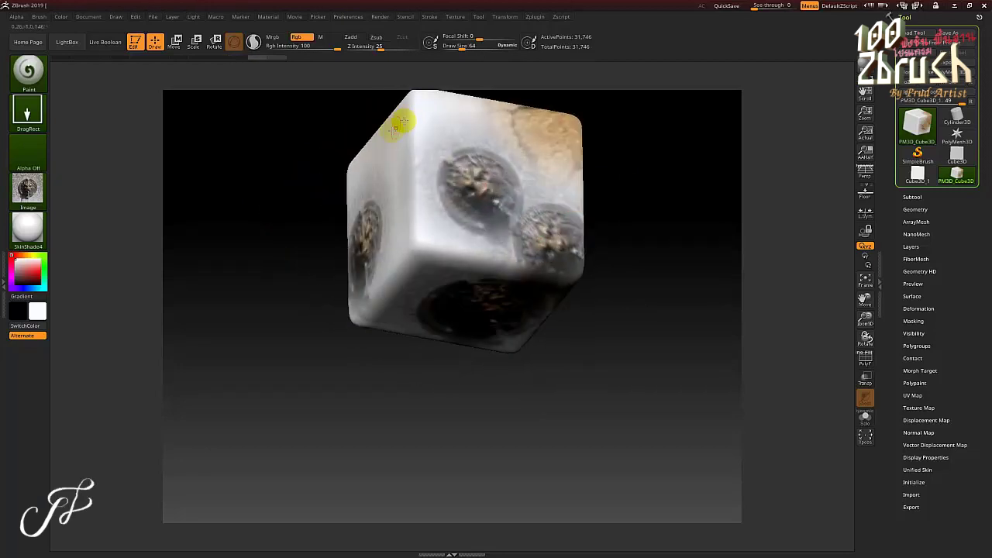
mouse_move(254, 220)
mouse_down()
mouse_move(240, 162)
mouse_move(314, 289)
mouse_move(308, 277)
mouse_move(324, 269)
mouse_move(287, 279)
mouse_move(288, 289)
mouse_move(301, 290)
mouse_move(266, 244)
mouse_move(332, 272)
mouse_up()
mouse_move(500, 158)
mouse_down()
mouse_move(525, 151)
mouse_move(517, 174)
mouse_up()
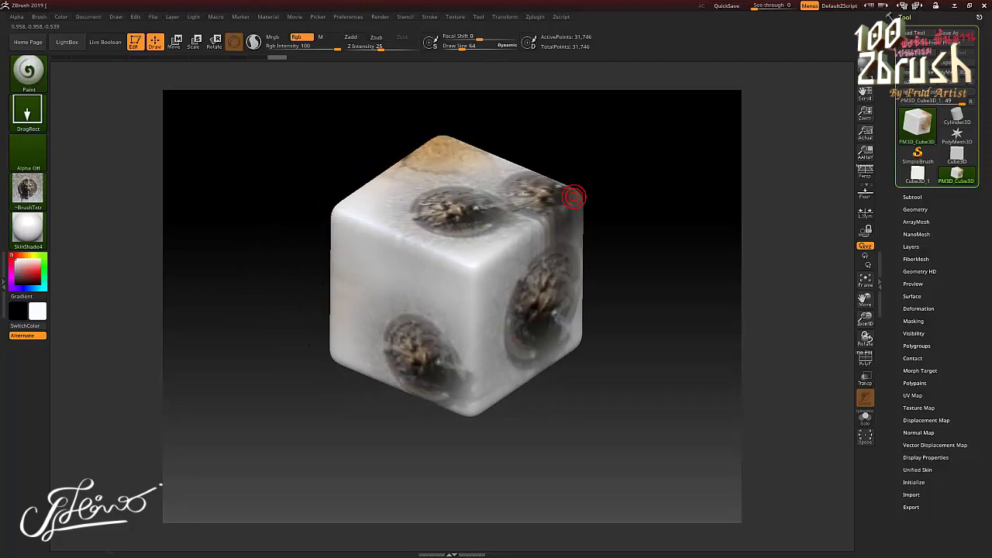